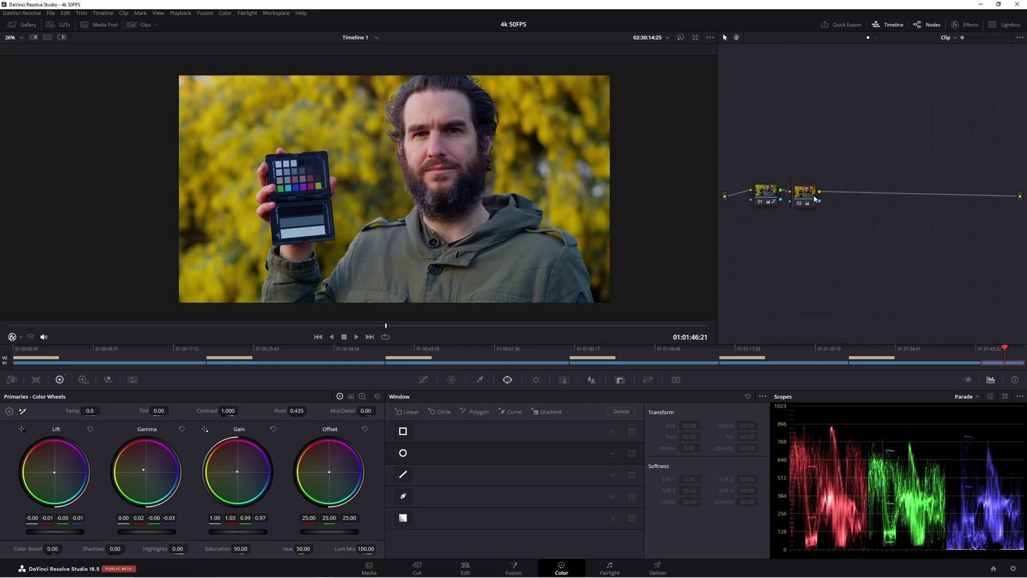
Add serial node 03 after node 02, then apply Resolve FX Face Refinement to it from the Effects library.
key(alt+s)
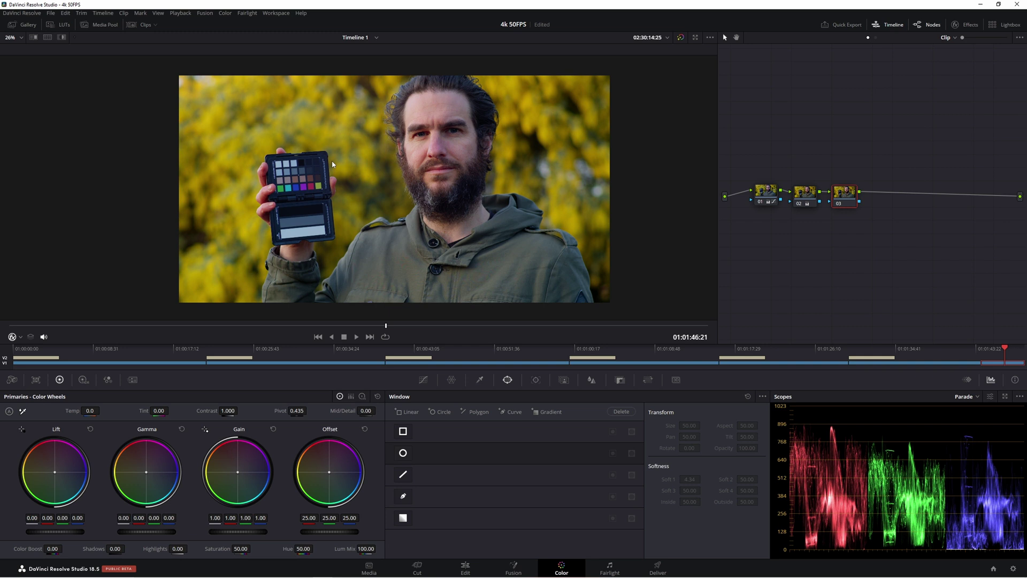
drag(845, 192, 846, 203)
click(955, 27)
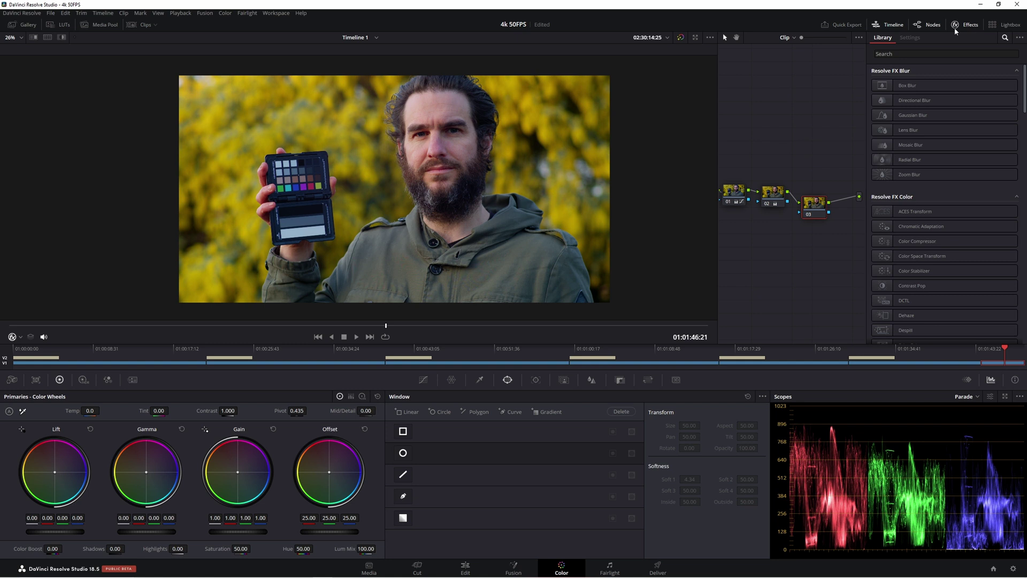
click(920, 54)
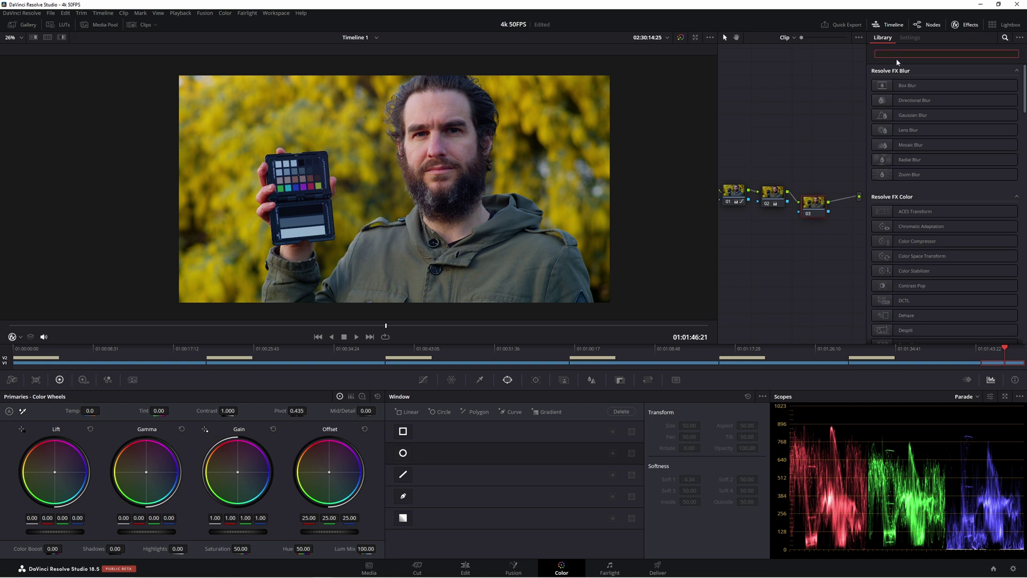
text(face)
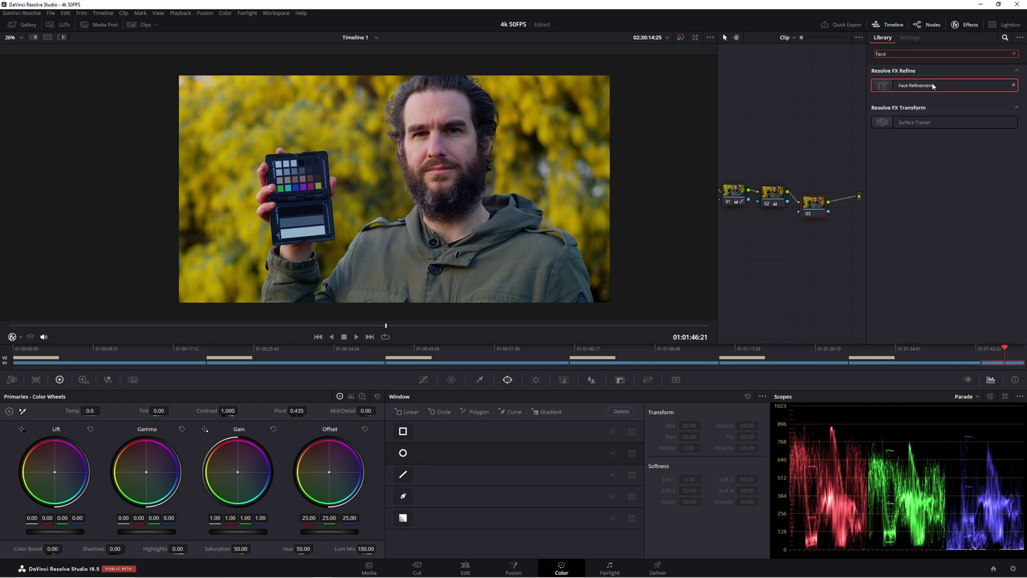
drag(932, 90, 816, 208)
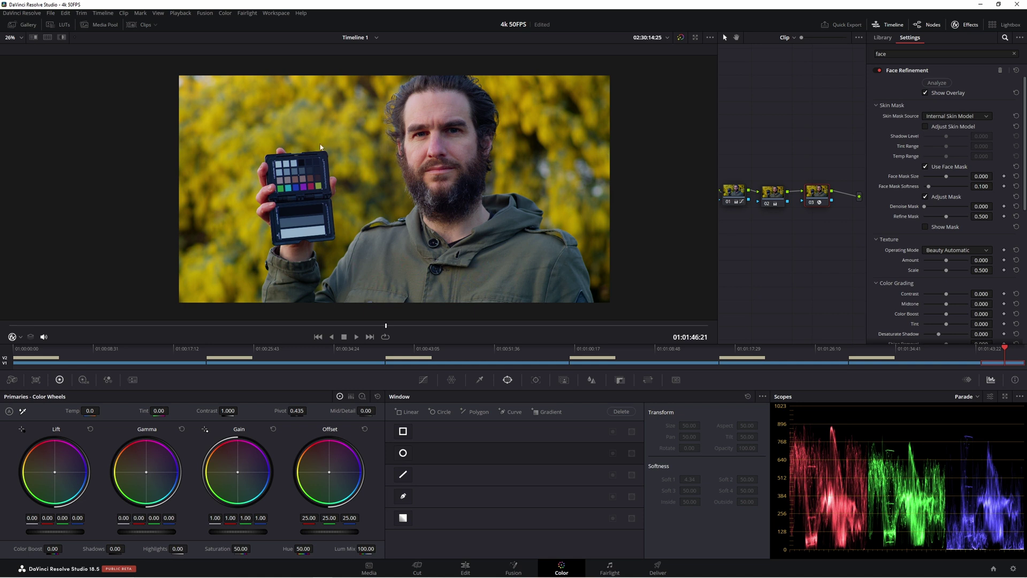
Run Analyze in Face Refinement, then toggle Show Overlay to check the tracked facial landmarks.
click(936, 83)
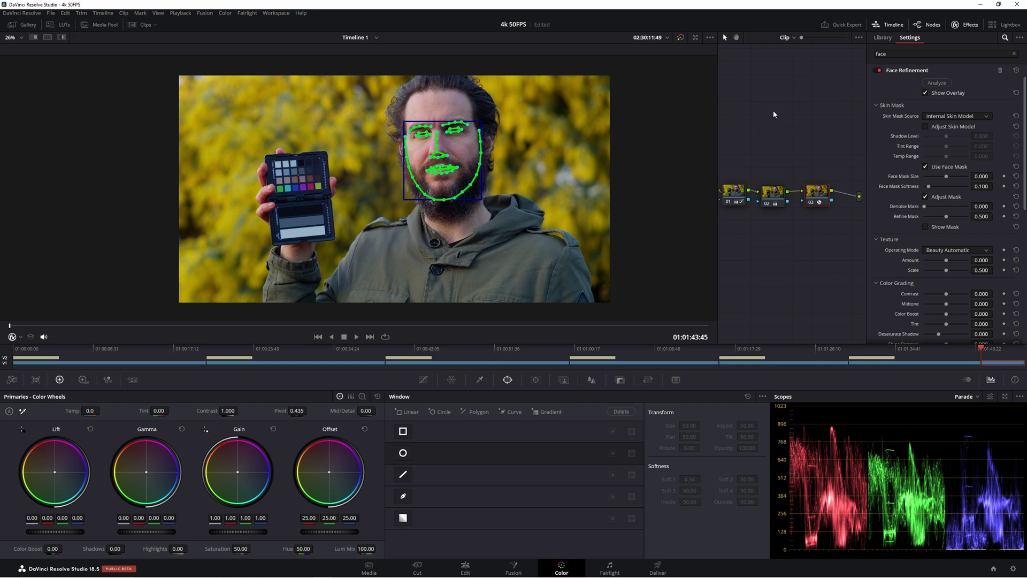
click(925, 92)
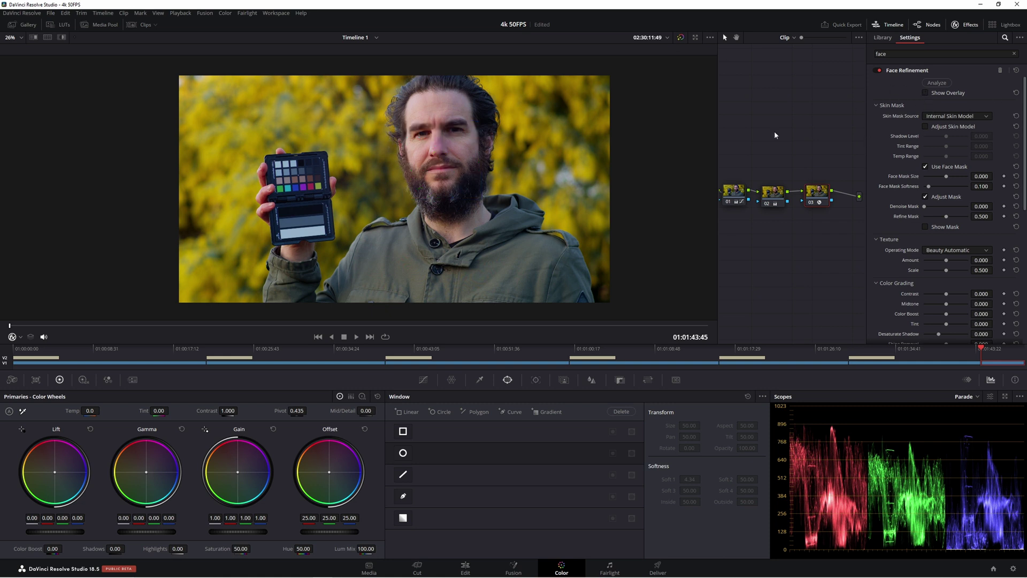
click(928, 93)
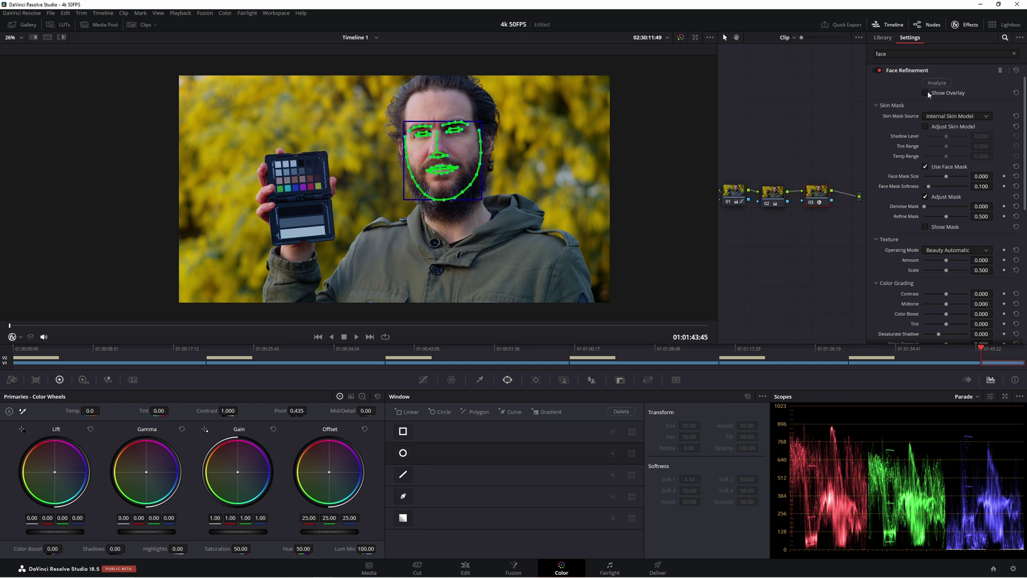
click(929, 93)
scroll(437, 223, up, 1)
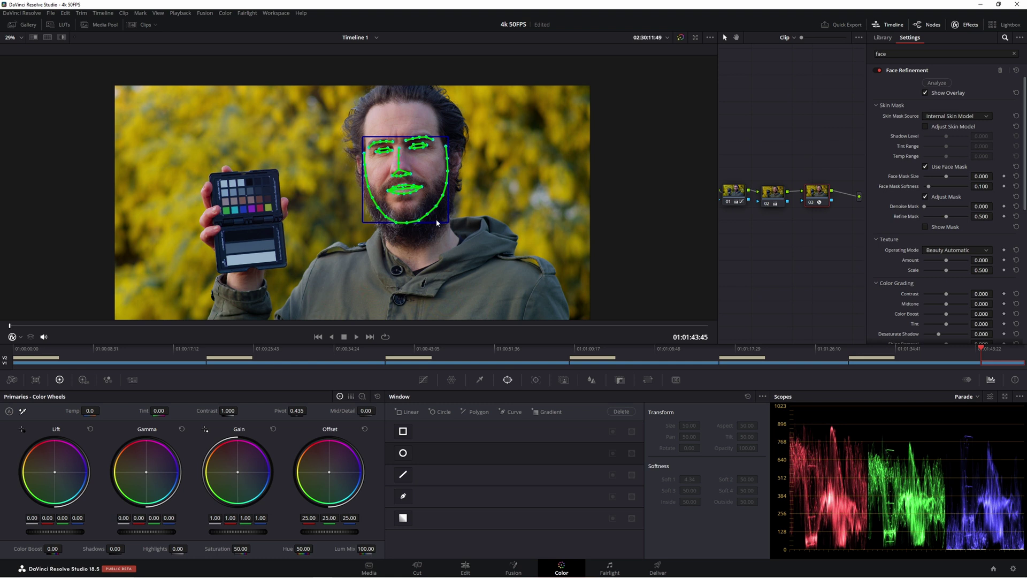
Preview the skin mask with Show Mask, then switch off Show Overlay and Show Mask.
click(926, 227)
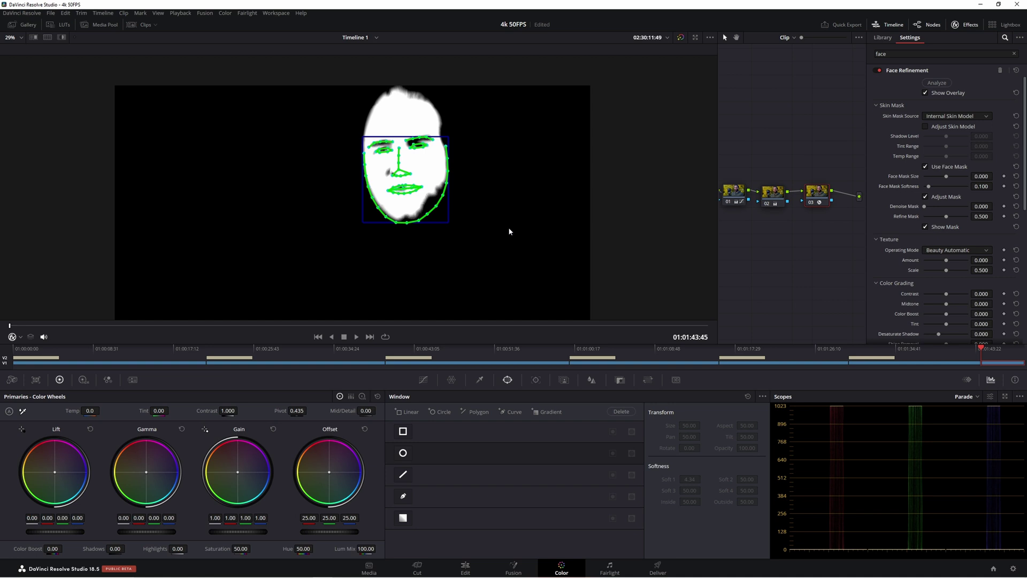
click(927, 93)
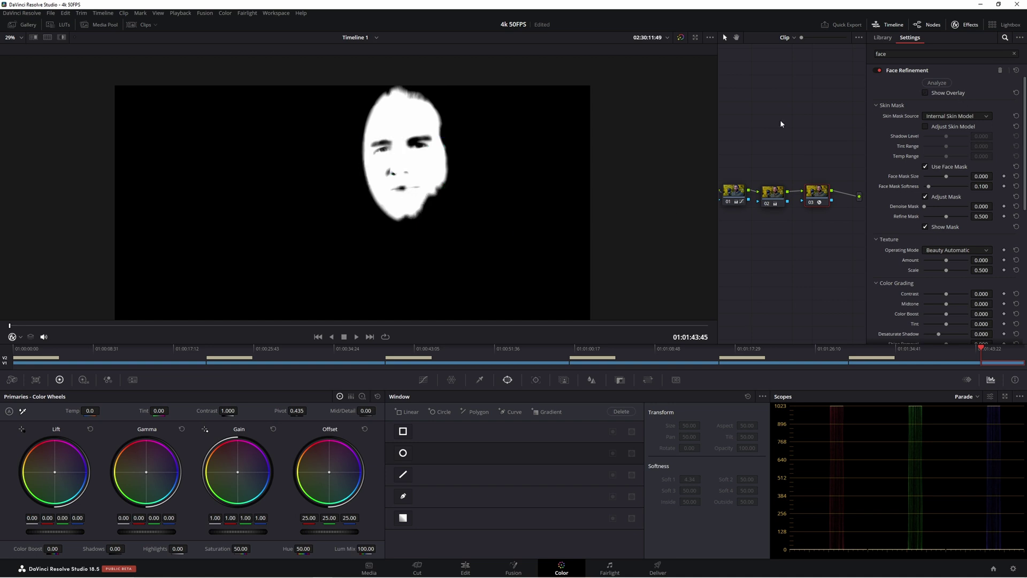
scroll(468, 197, up, 1)
scroll(467, 196, up, 1)
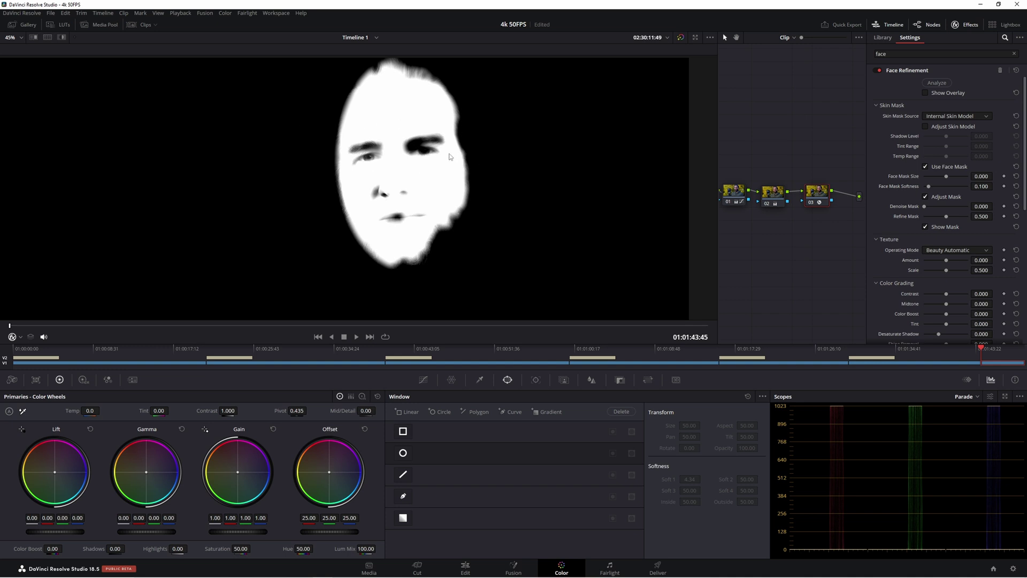
scroll(466, 174, down, 1)
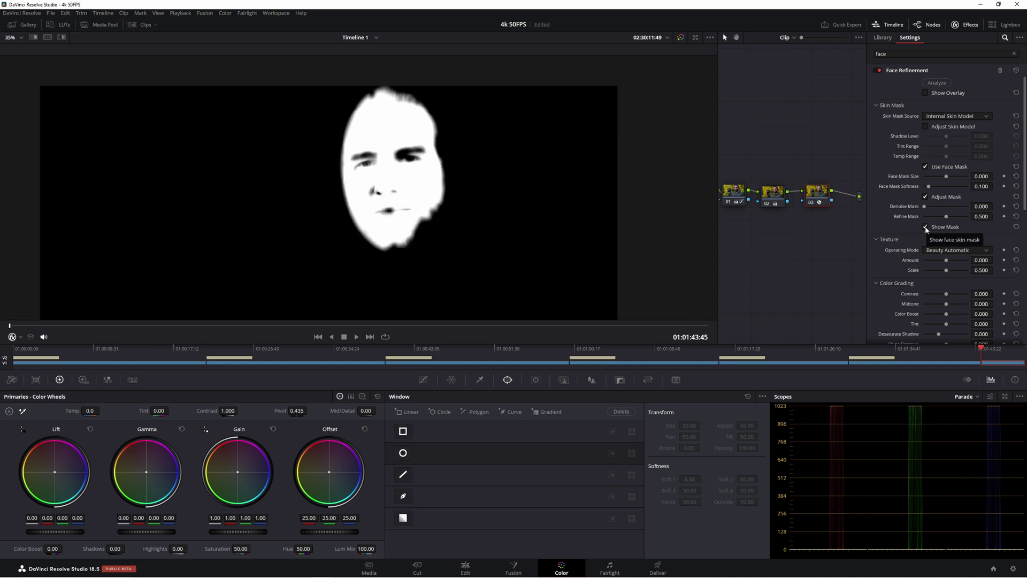
click(927, 228)
scroll(458, 191, down, 2)
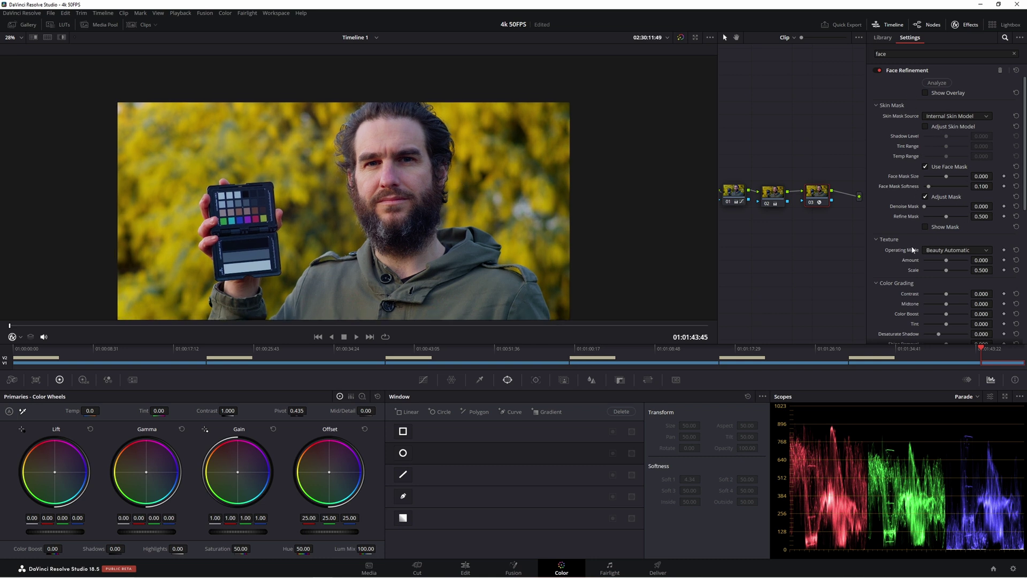
scroll(909, 160, down, 3)
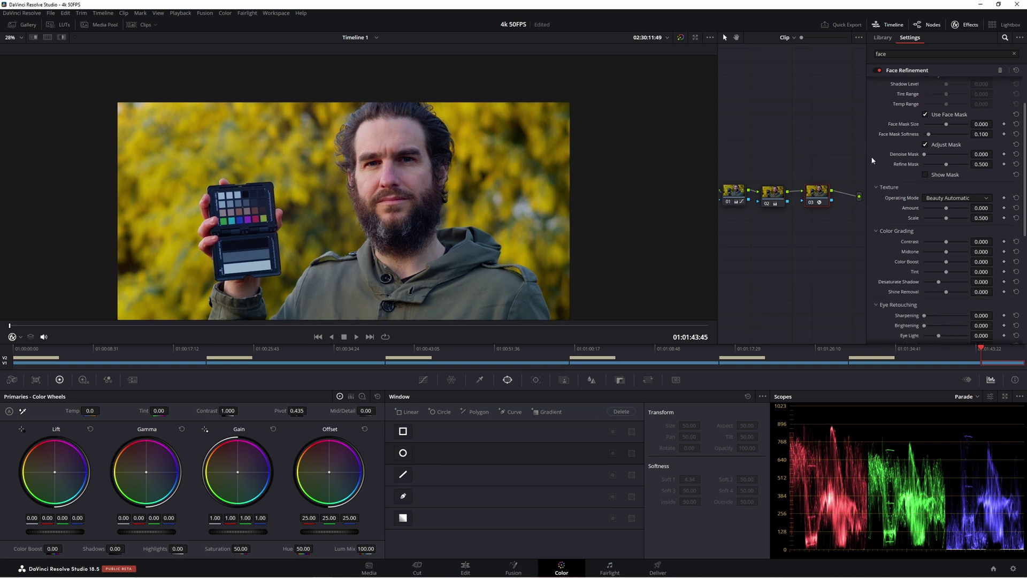
Switch to the enhanced viewer with Shift+F, then zoom and pan to centre the man.
drag(867, 195, 815, 197)
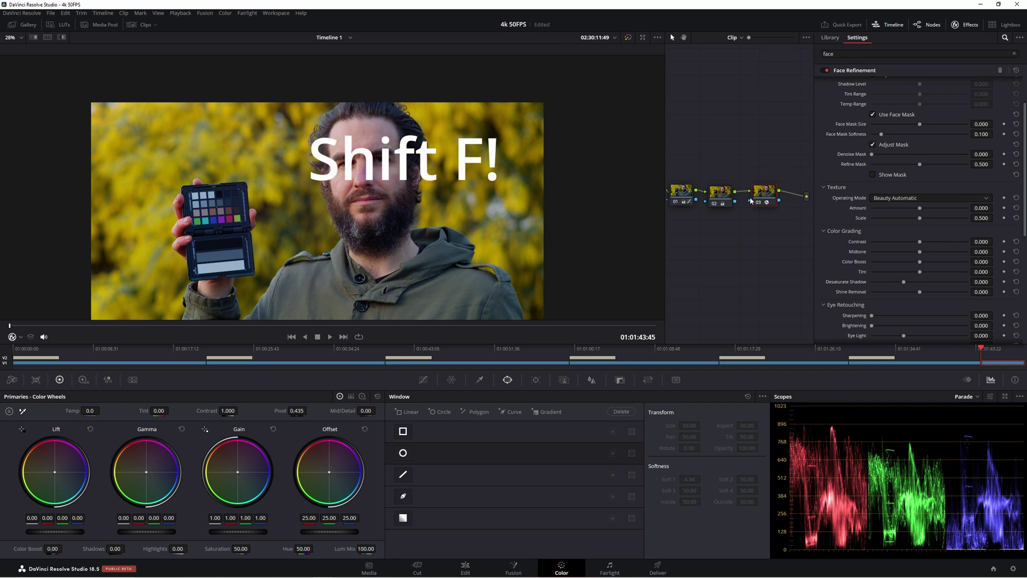
key(shift+f)
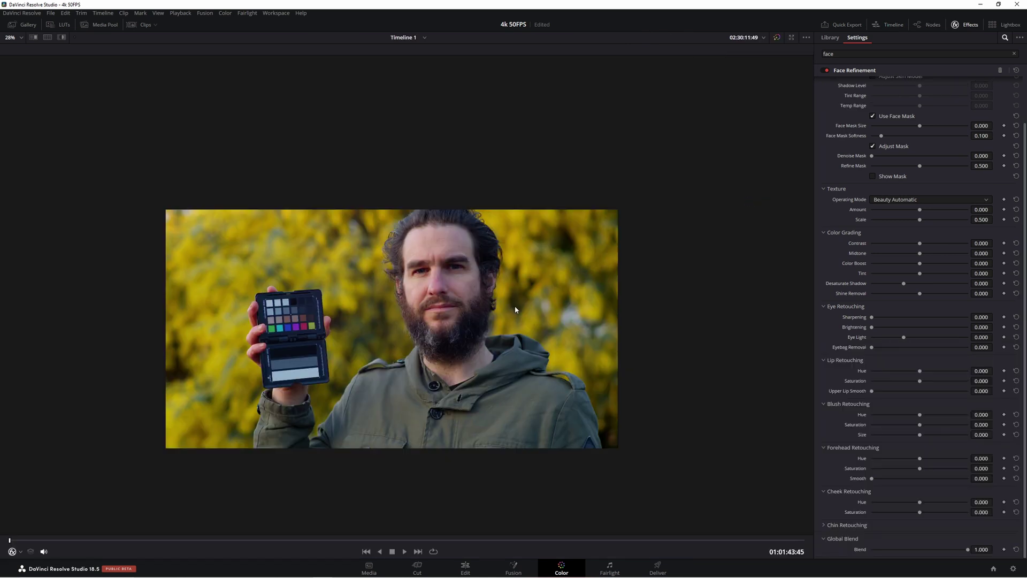
scroll(533, 293, up, 2)
drag(533, 293, 569, 234)
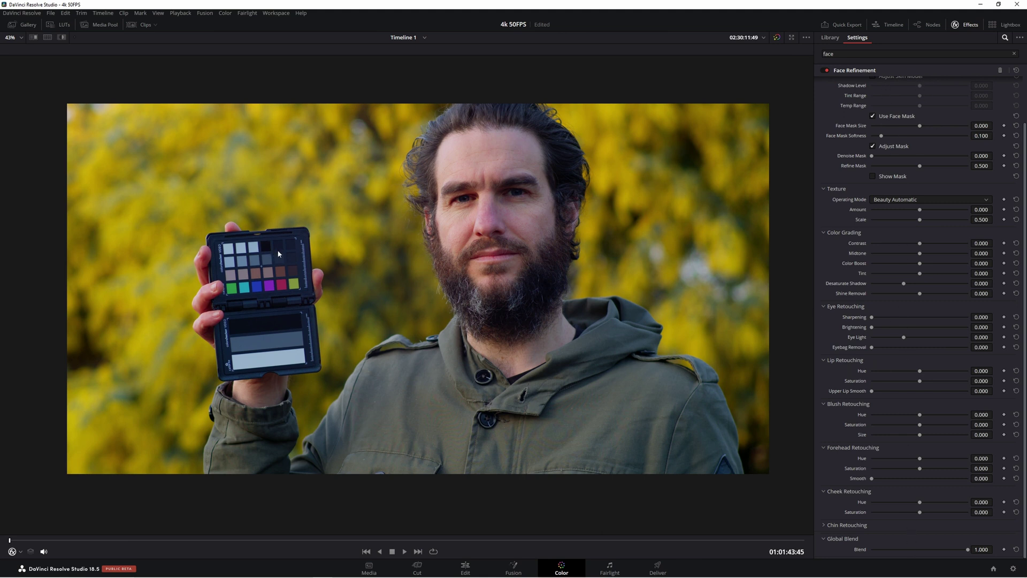
click(158, 13)
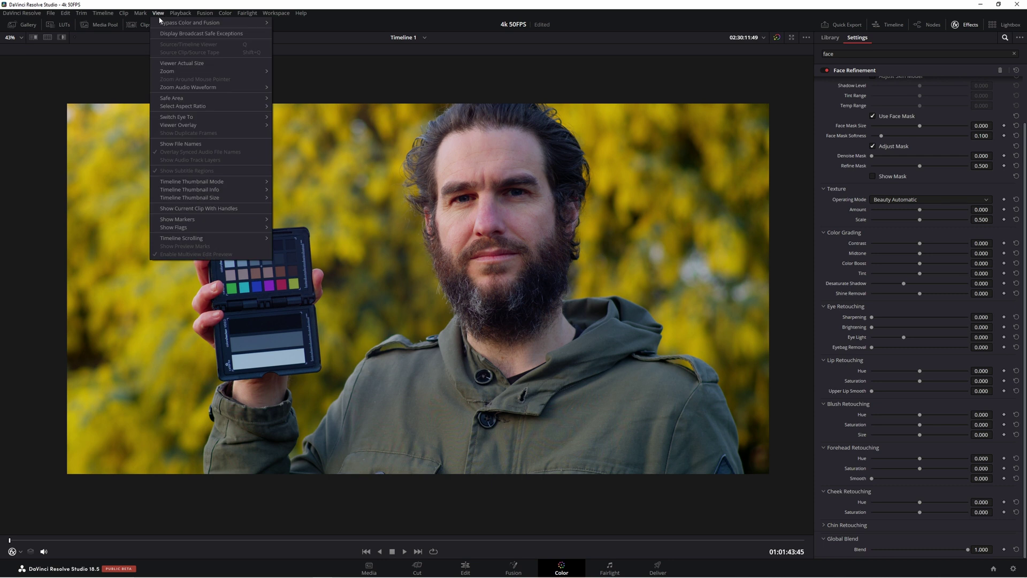
mouse_move(235, 126)
click(507, 88)
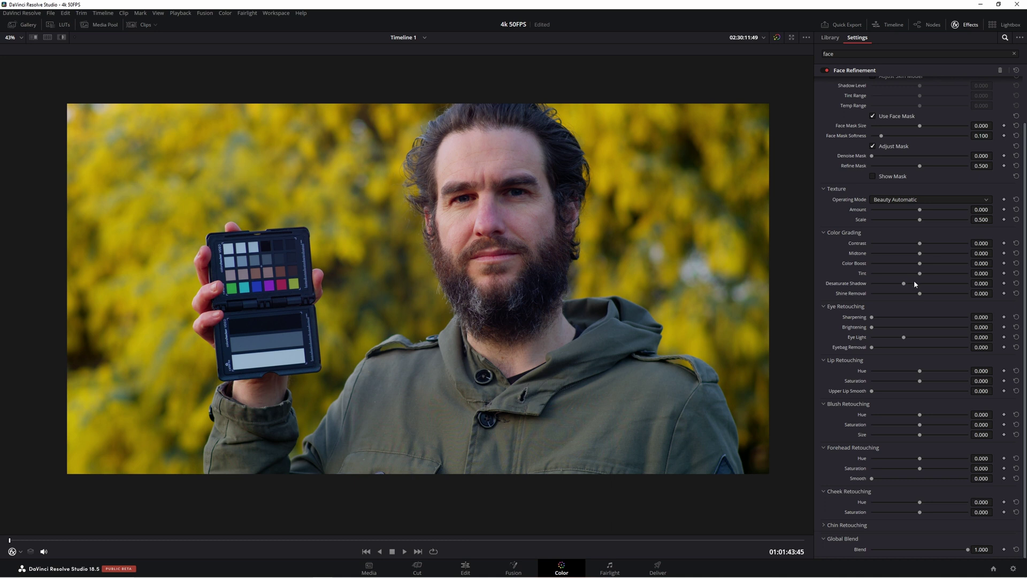
scroll(998, 179, up, 3)
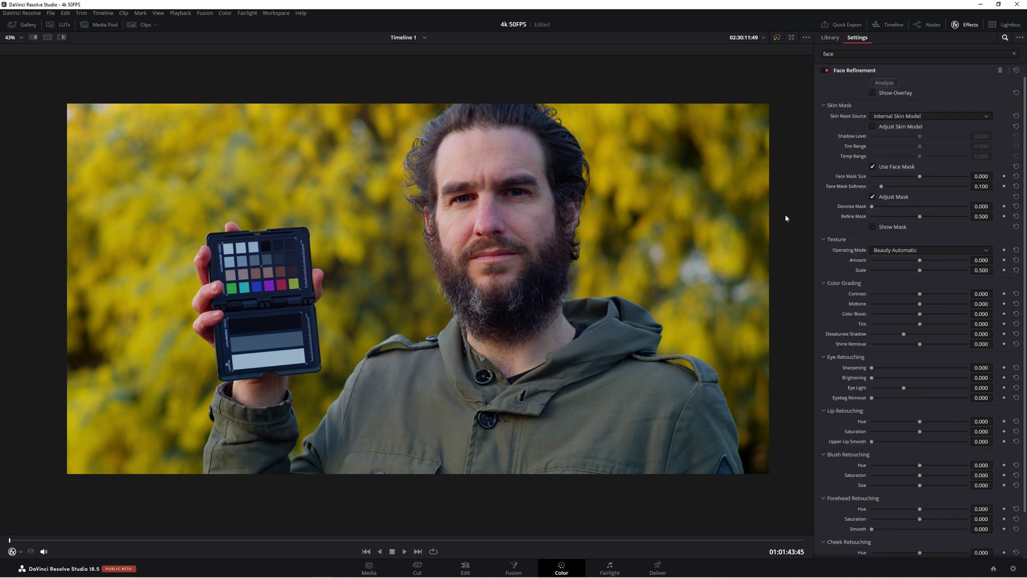
Raise the Texture Amount to about 1.5 and the Texture Scale to 1.000.
scroll(923, 203, down, 1)
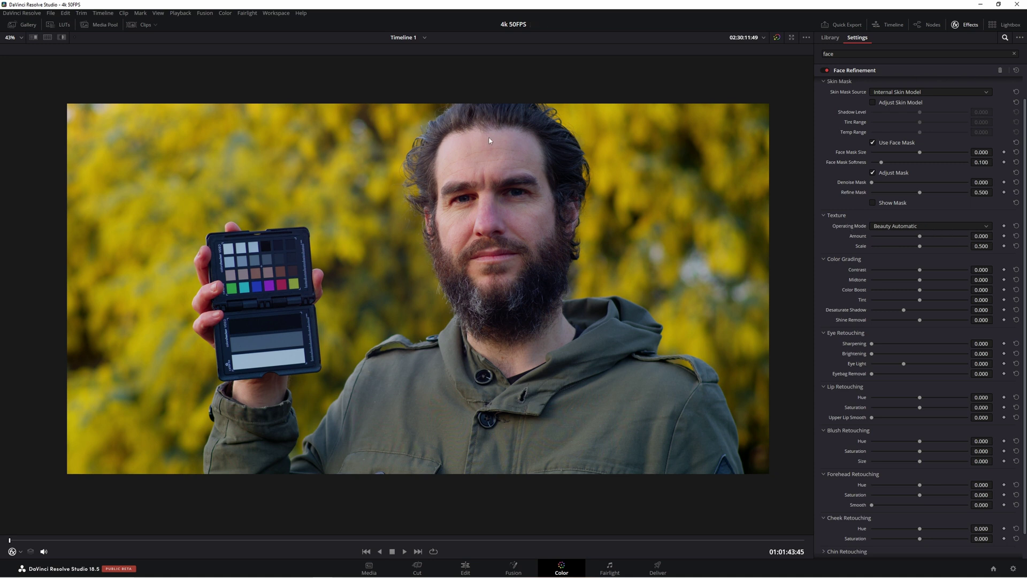
drag(920, 237, 957, 246)
click(920, 247)
drag(949, 236, 963, 236)
scroll(538, 211, up, 1)
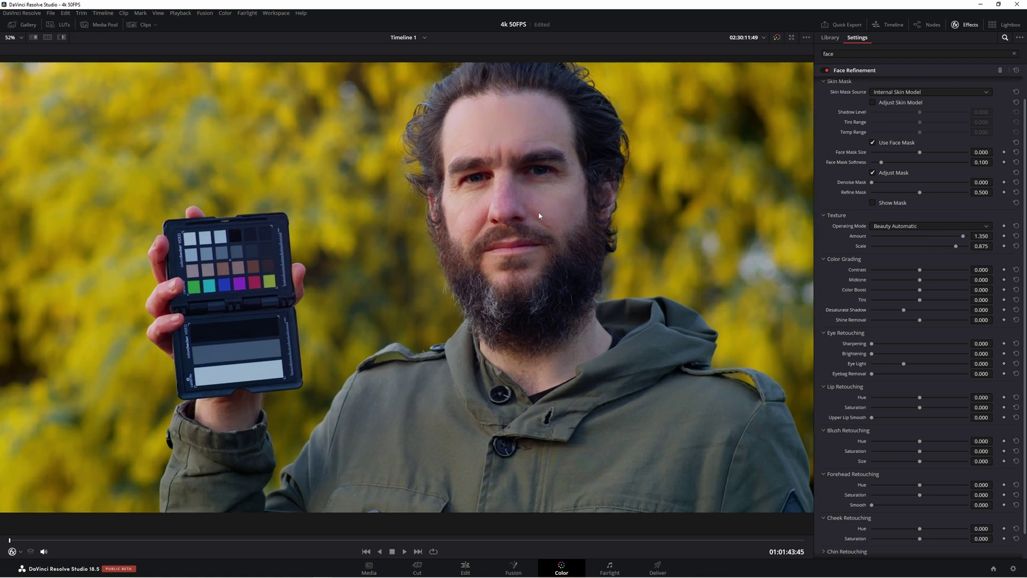
drag(544, 248, 486, 266)
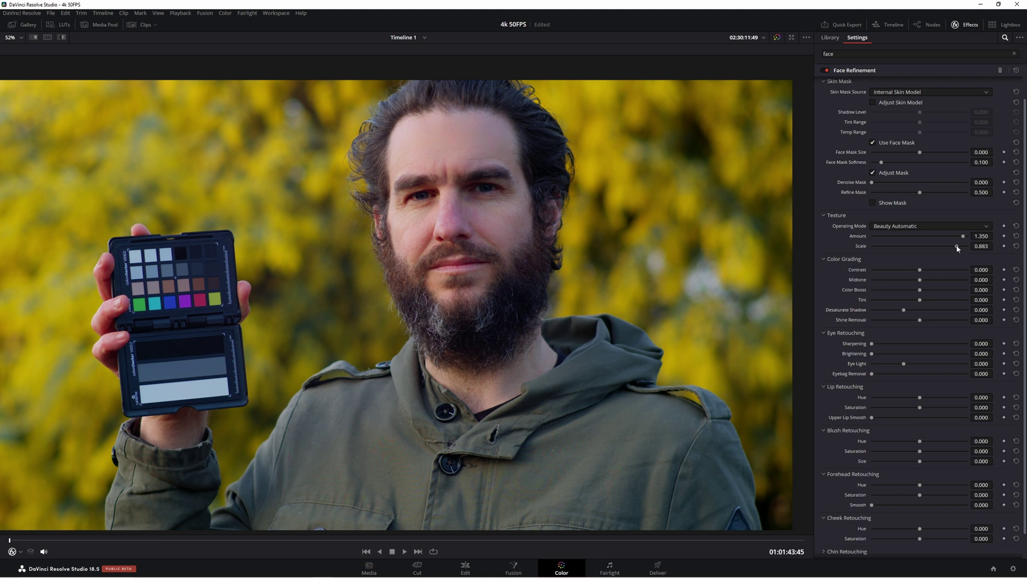
drag(957, 246, 978, 237)
click(1016, 225)
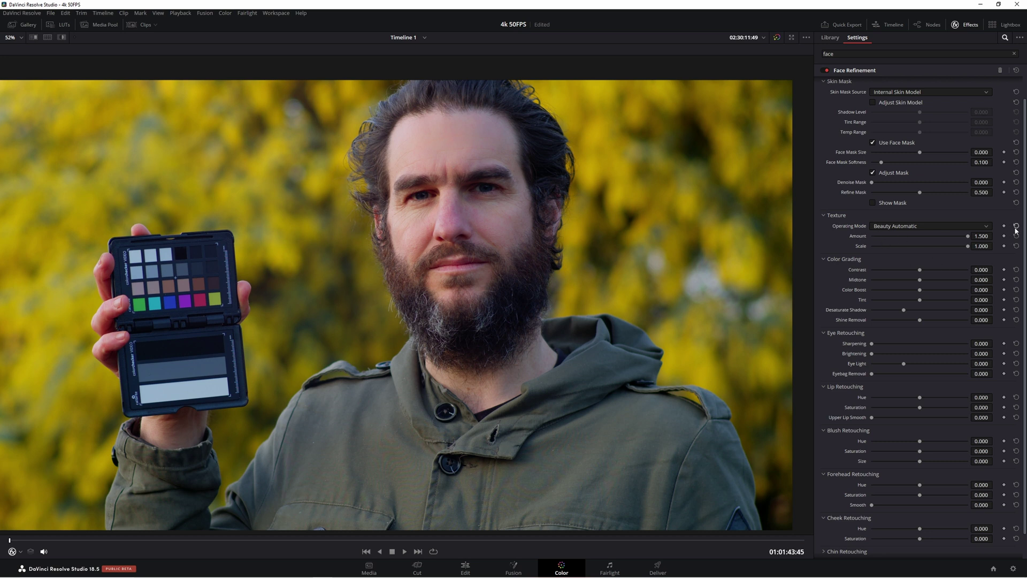
click(889, 227)
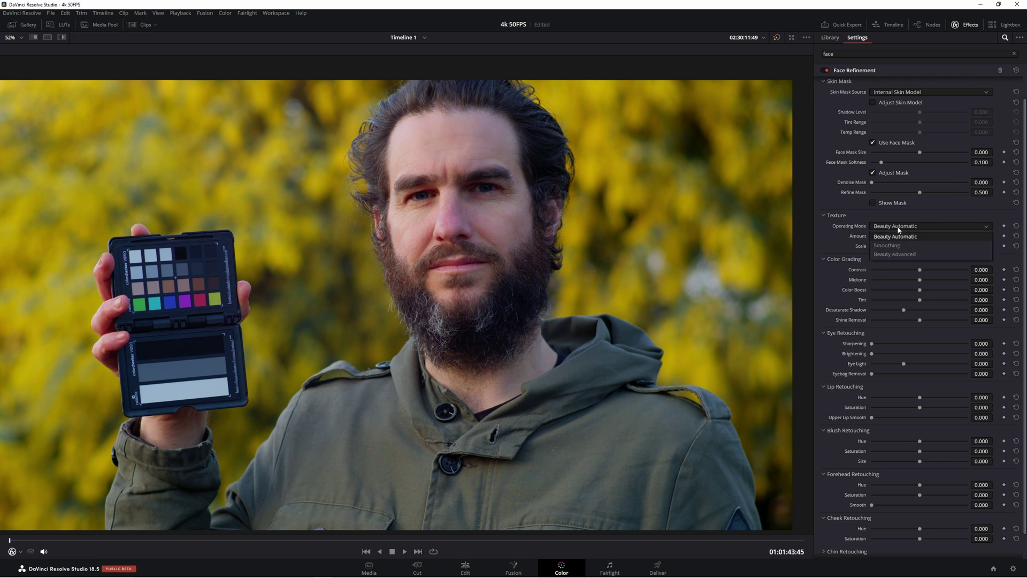
click(912, 256)
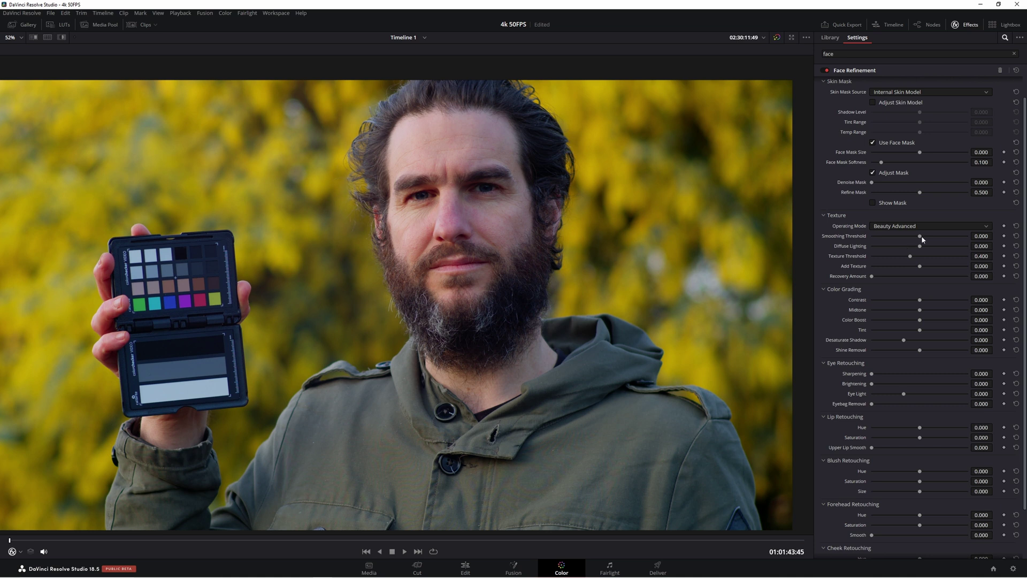
drag(922, 239, 947, 239)
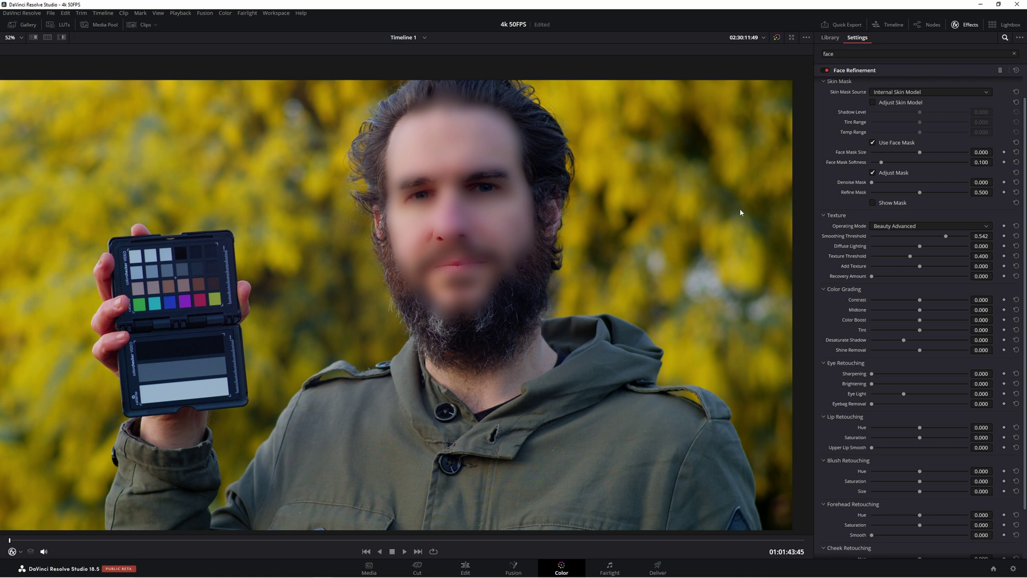
double_click(849, 239)
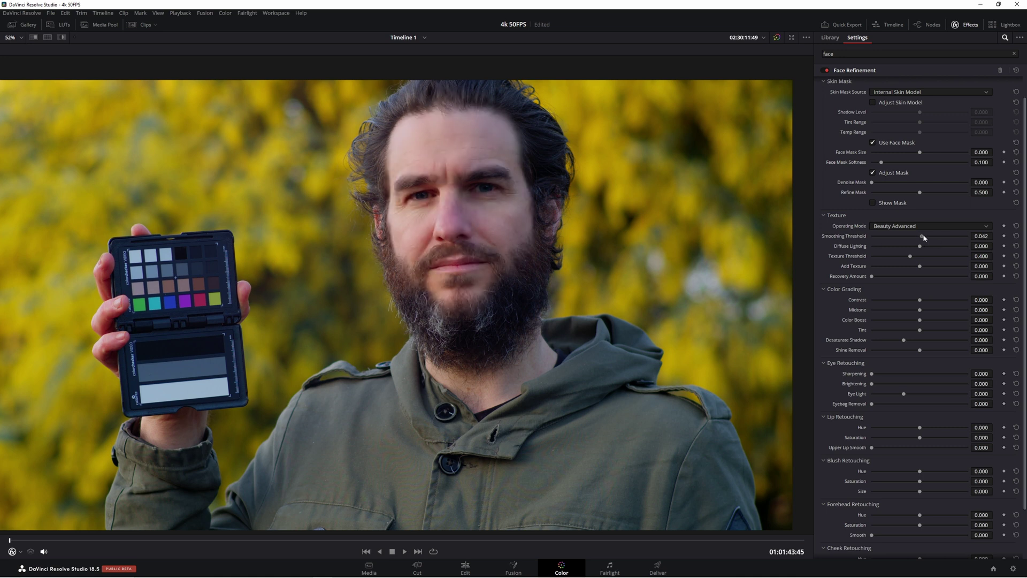
drag(923, 235, 928, 235)
double_click(858, 237)
drag(920, 247, 949, 247)
double_click(842, 248)
mouse_move(952, 256)
mouse_down()
mouse_move(1011, 256)
mouse_move(892, 262)
mouse_move(968, 256)
mouse_up()
drag(920, 268, 946, 267)
mouse_move(876, 259)
mouse_down()
mouse_move(945, 261)
mouse_move(875, 258)
mouse_up()
drag(865, 260, 996, 255)
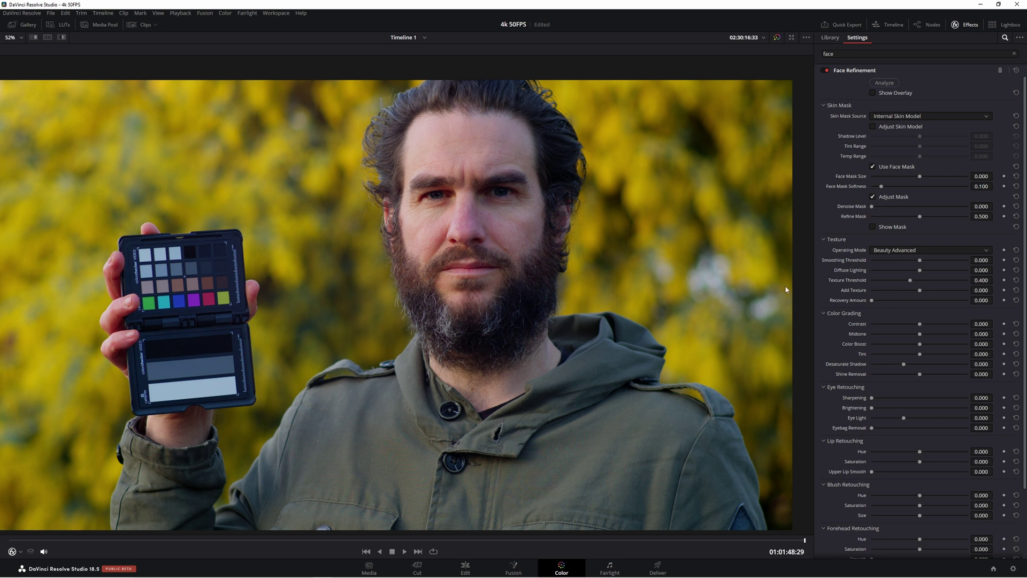
click(61, 38)
click(40, 51)
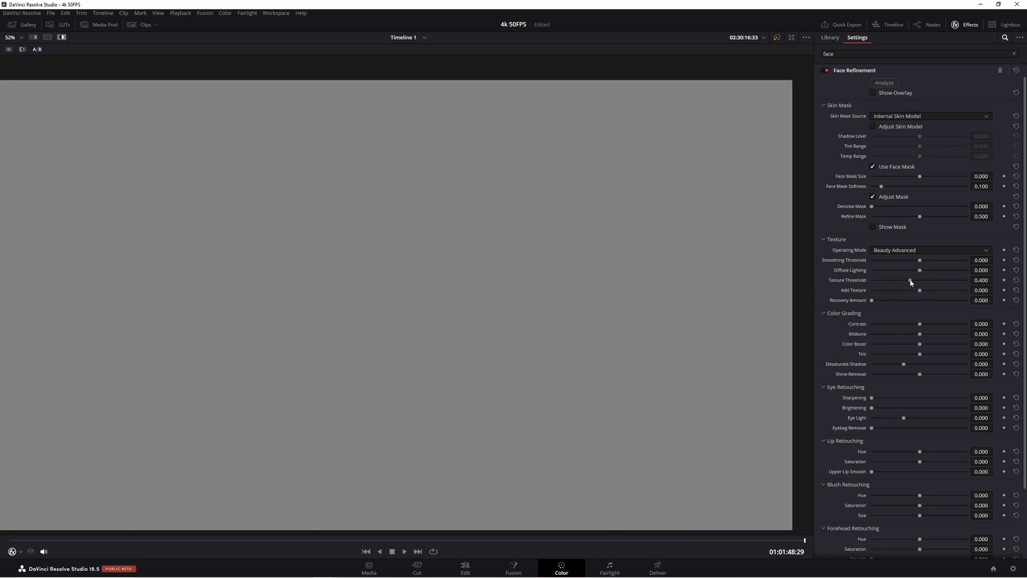
drag(922, 292, 929, 291)
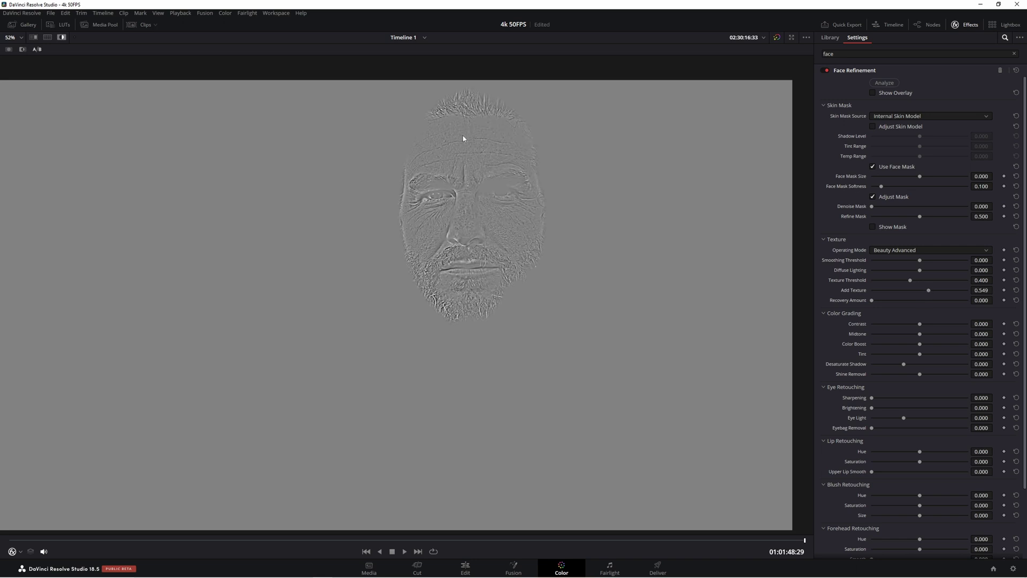
drag(929, 290, 907, 289)
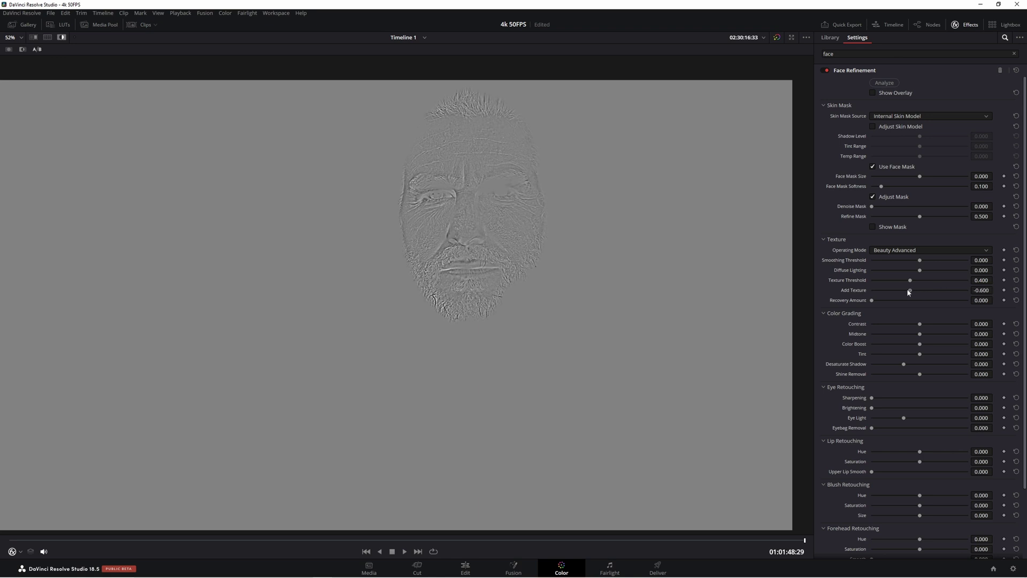
double_click(858, 293)
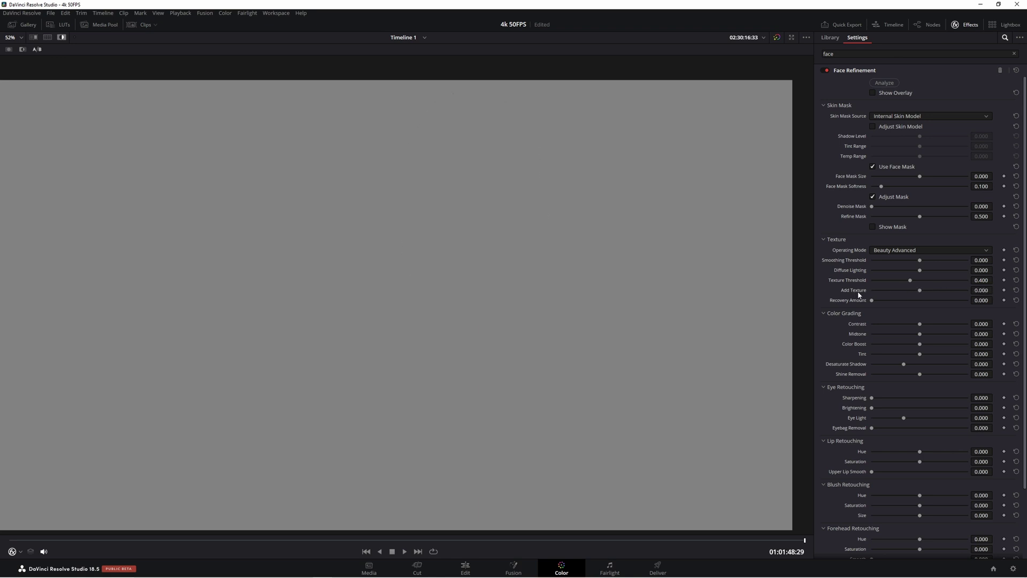
click(58, 38)
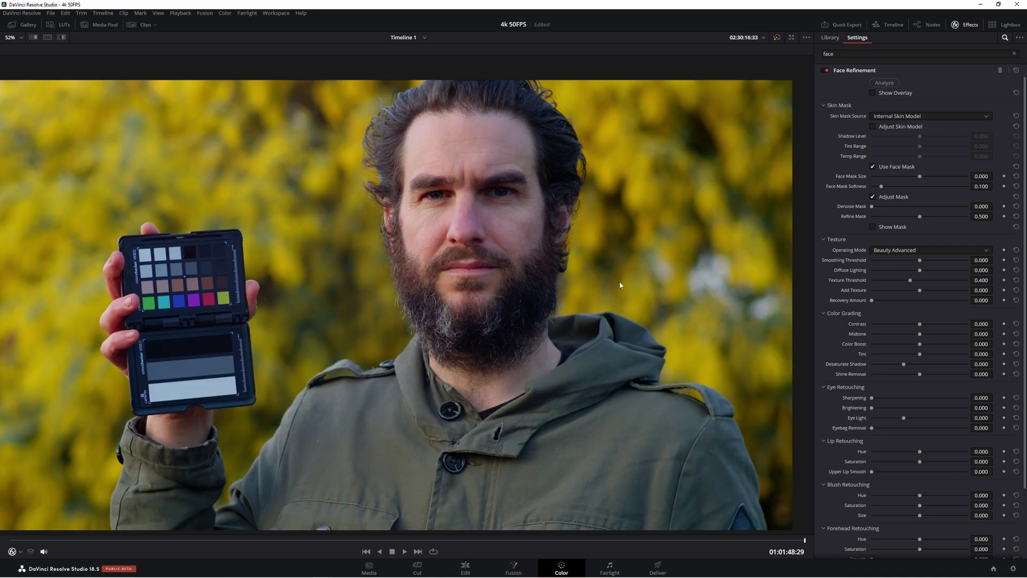
Test the face Contrast up and down, then reset it to zero.
scroll(903, 246, down, 3)
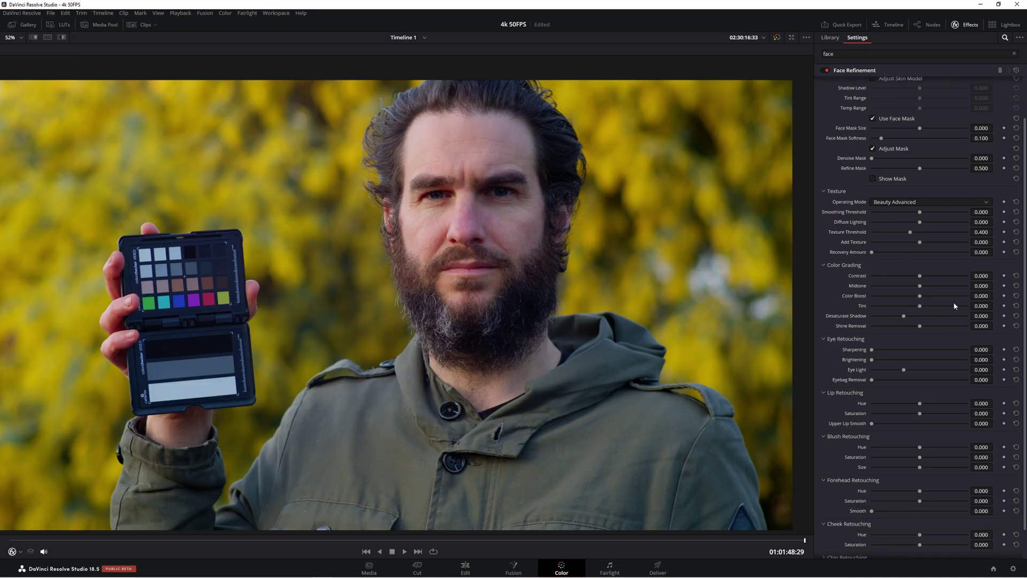
drag(919, 276, 920, 275)
drag(922, 276, 967, 276)
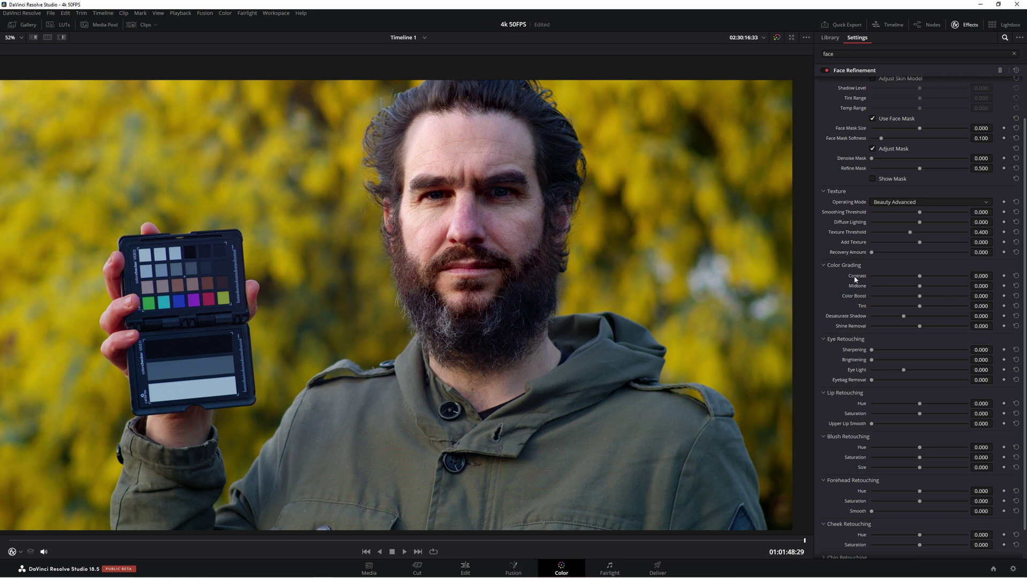
drag(921, 276, 883, 276)
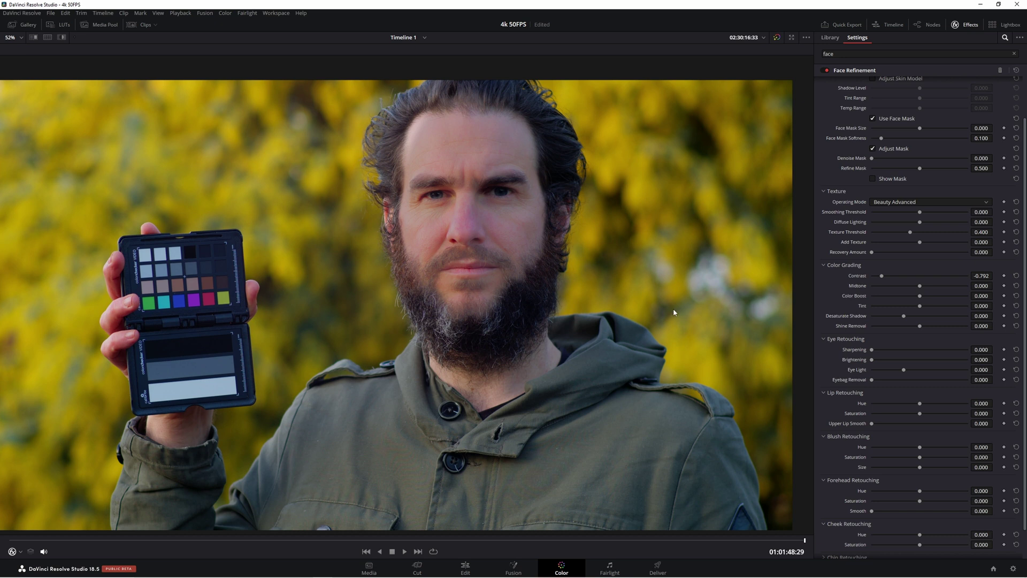
double_click(878, 275)
Try different Midtone and Color Boost values, then reset Color Boost to zero.
drag(920, 285, 955, 288)
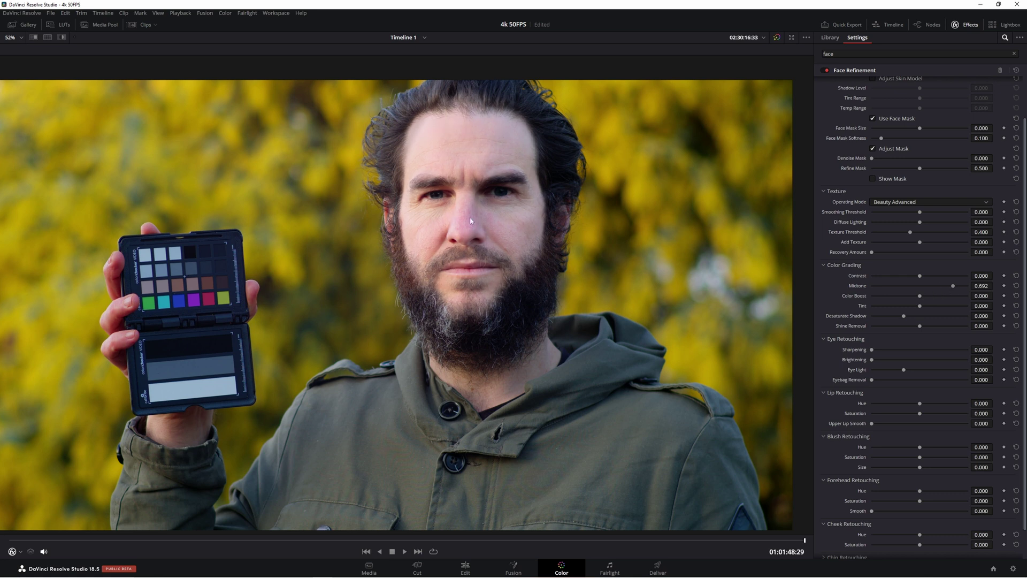
double_click(862, 290)
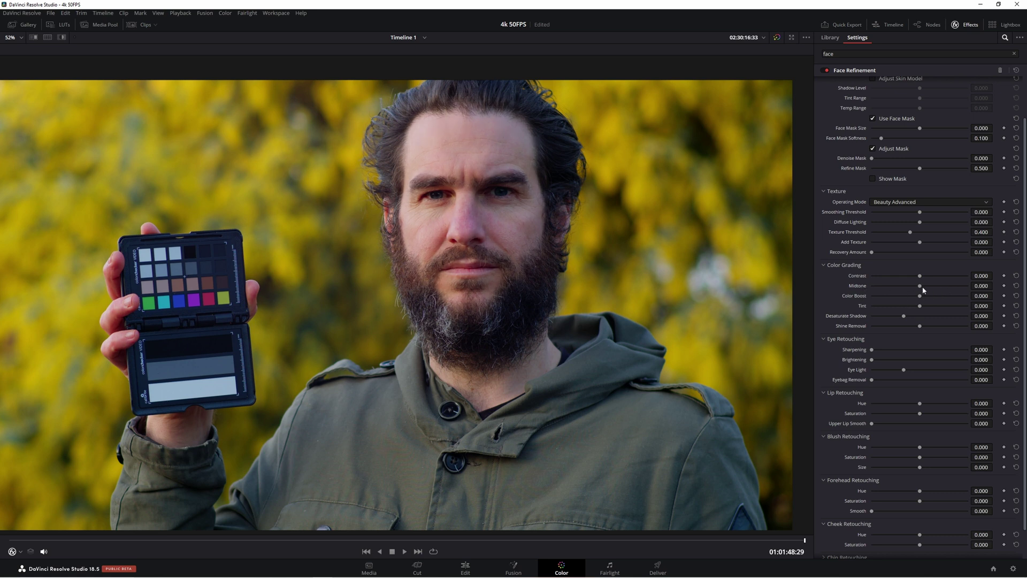
drag(903, 289, 893, 287)
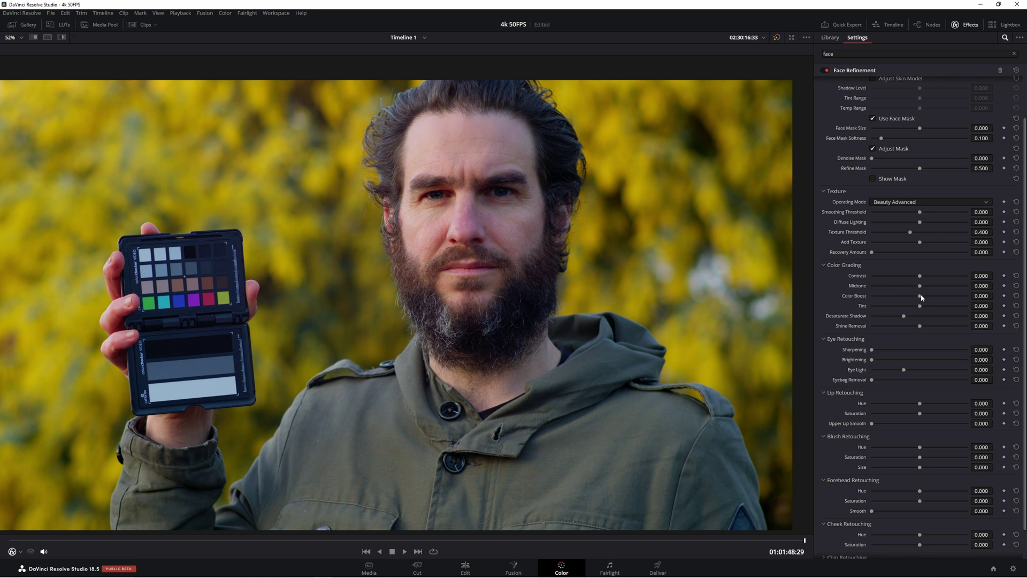
drag(919, 295, 979, 299)
drag(920, 296, 884, 299)
double_click(852, 297)
Test the Tint at both extremes, reset it, then set it to about -0.158.
drag(922, 310, 971, 310)
drag(922, 309, 858, 307)
double_click(862, 308)
scroll(422, 286, up, 2)
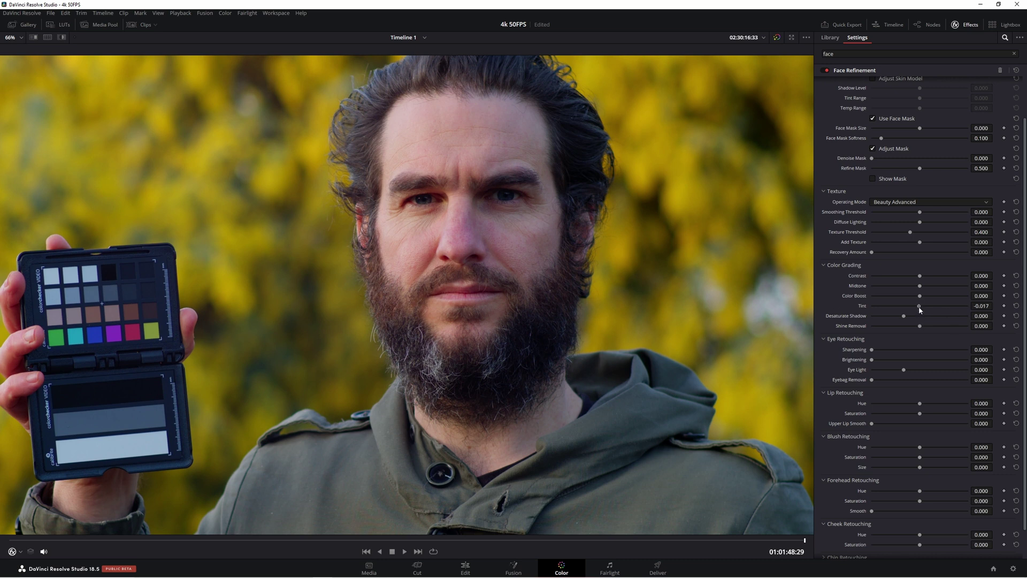
drag(920, 306, 913, 306)
drag(905, 319, 786, 318)
drag(872, 315, 905, 317)
drag(975, 318, 1018, 319)
drag(971, 318, 551, 320)
drag(879, 322, 379, 367)
double_click(847, 316)
drag(902, 316, 892, 317)
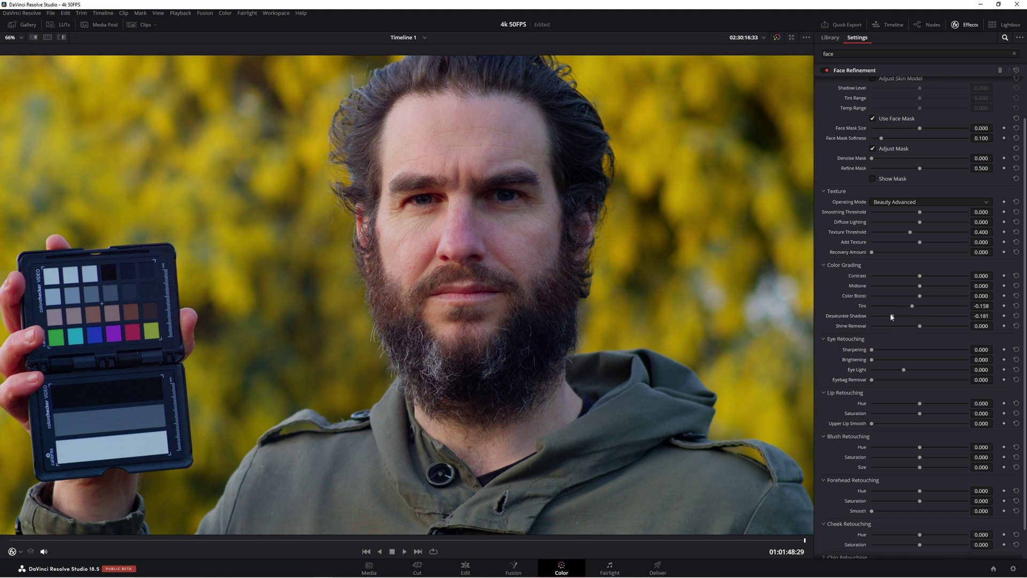
double_click(837, 314)
drag(922, 328, 853, 328)
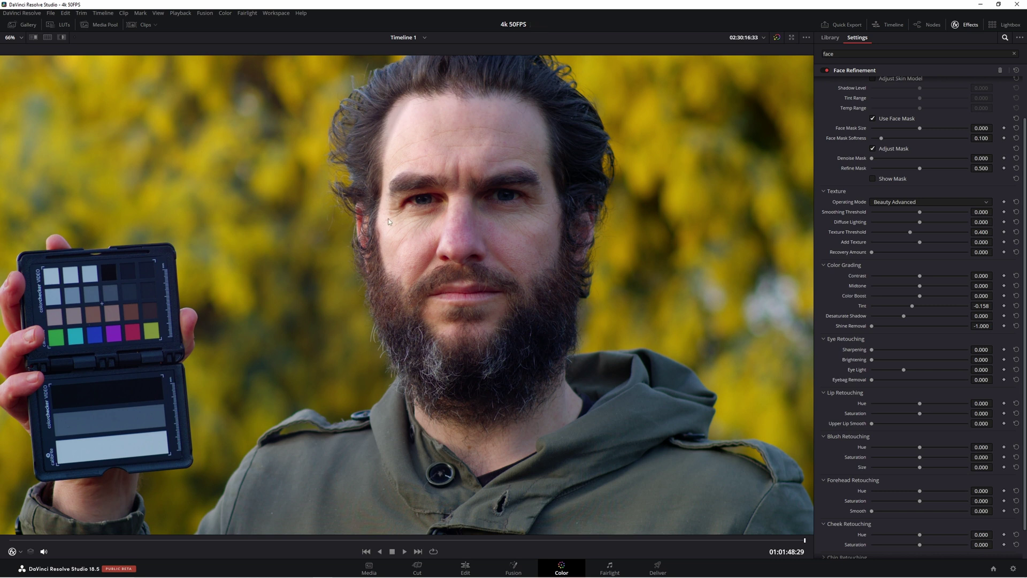
double_click(921, 327)
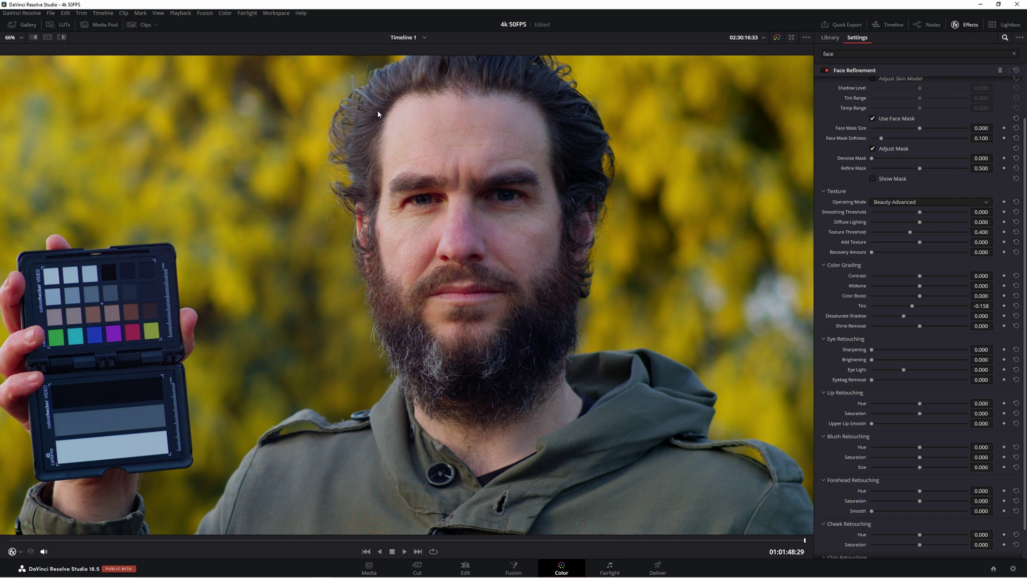
drag(920, 326, 944, 326)
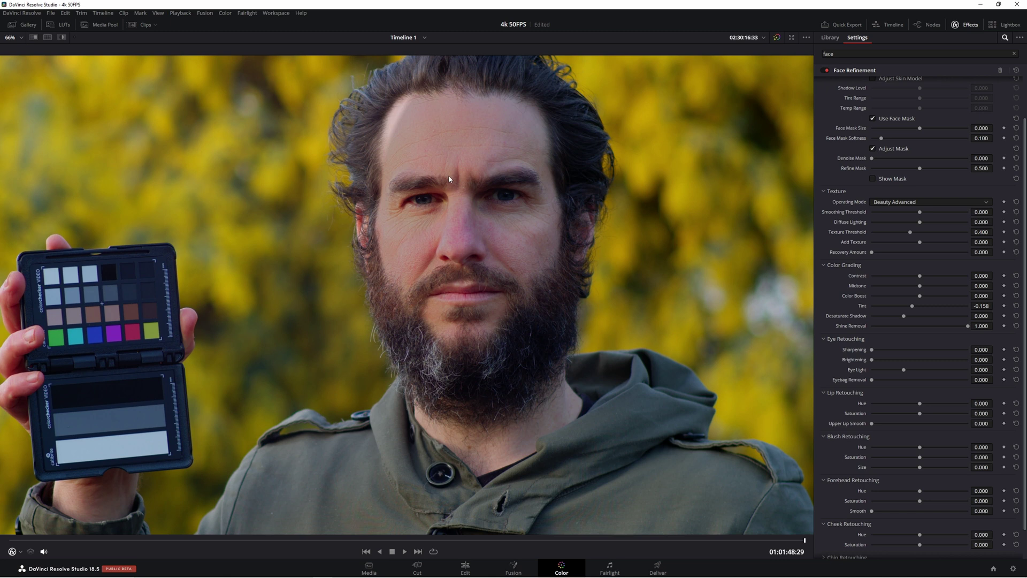
click(62, 37)
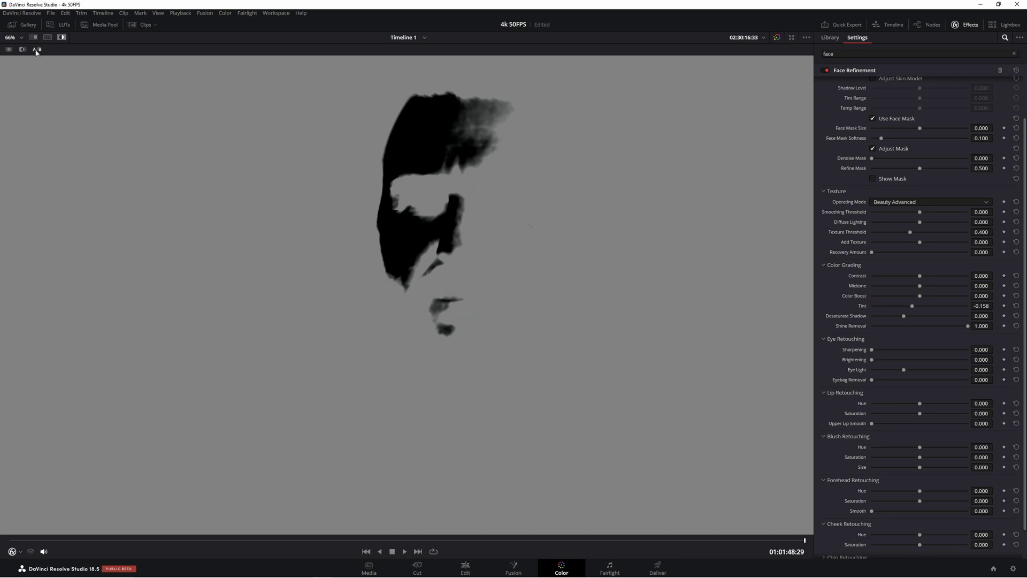
click(67, 39)
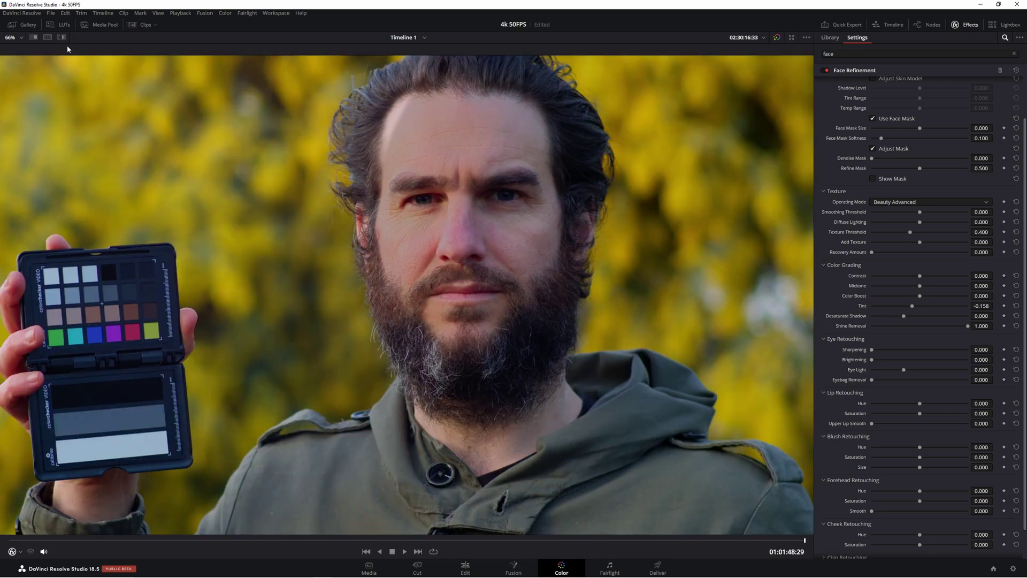
double_click(859, 325)
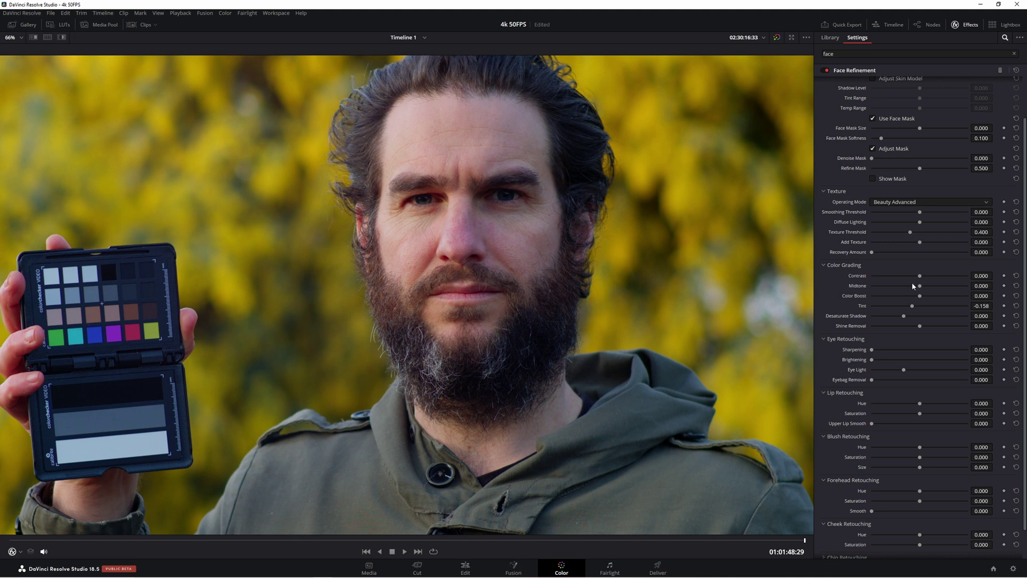
Push eye Sharpening and Brightening up, then reset them to 0.000.
scroll(875, 330, down, 1)
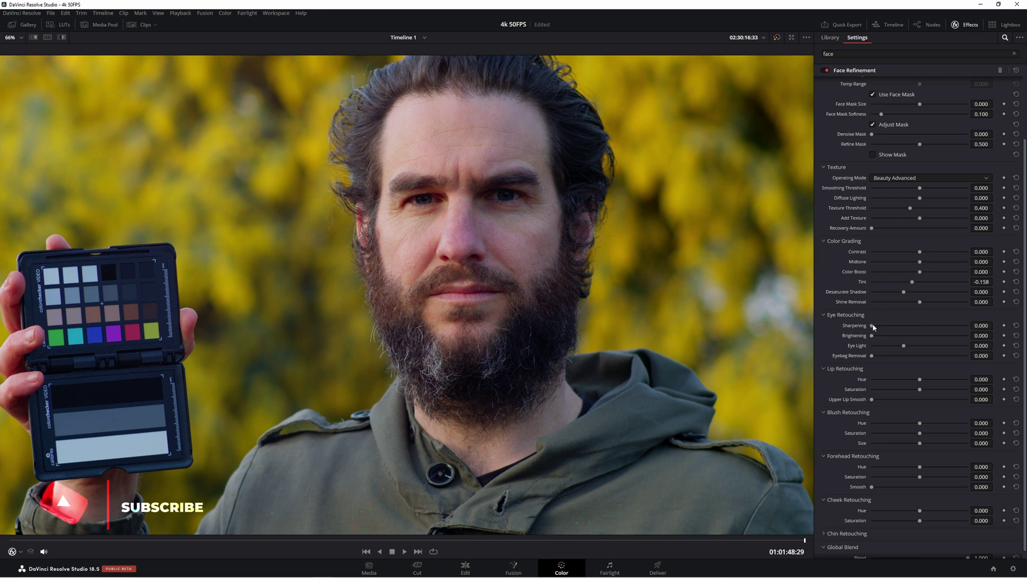
drag(872, 326, 967, 326)
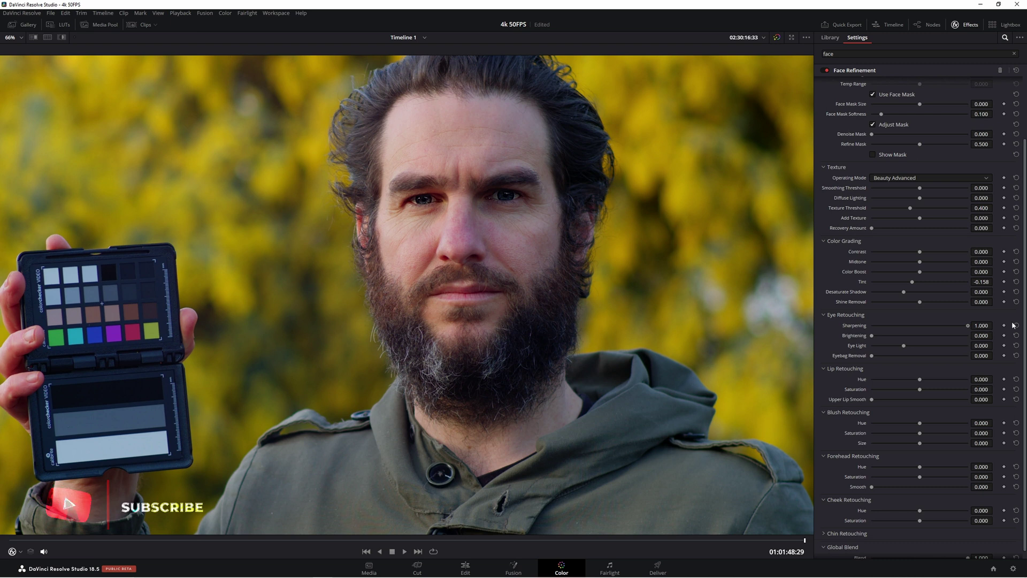
scroll(484, 234, up, 4)
scroll(460, 262, up, 2)
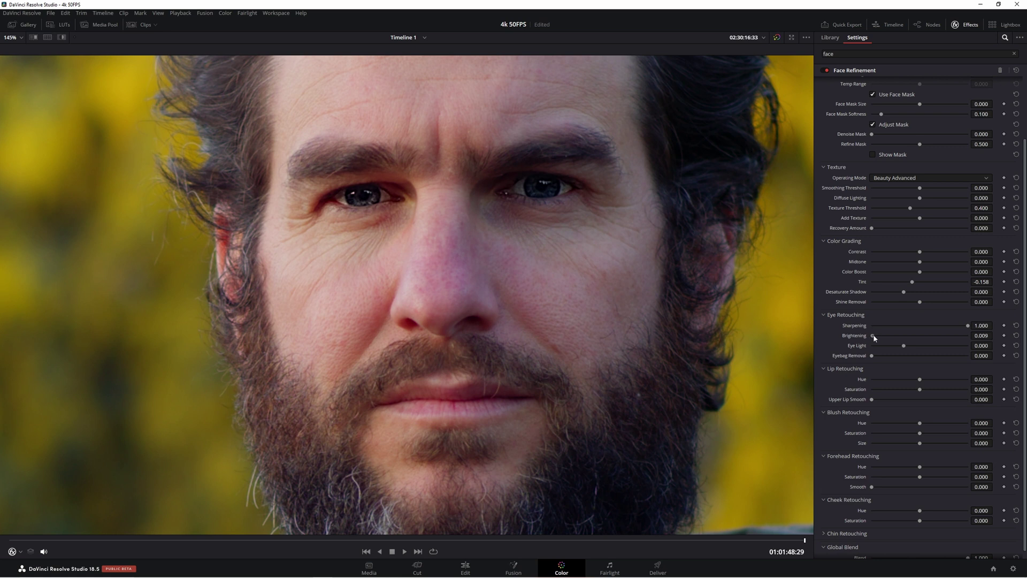
drag(873, 336, 970, 336)
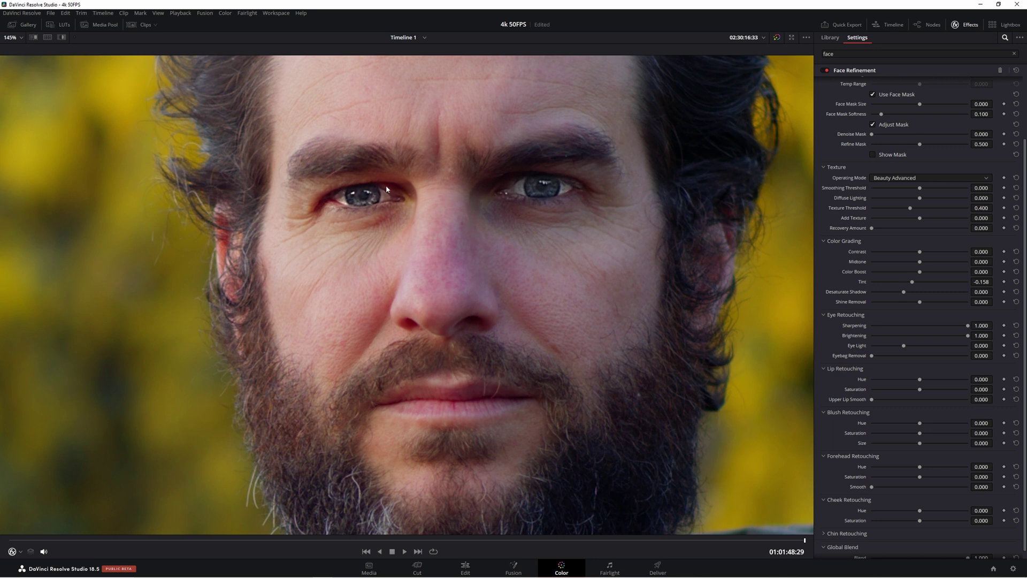
double_click(854, 327)
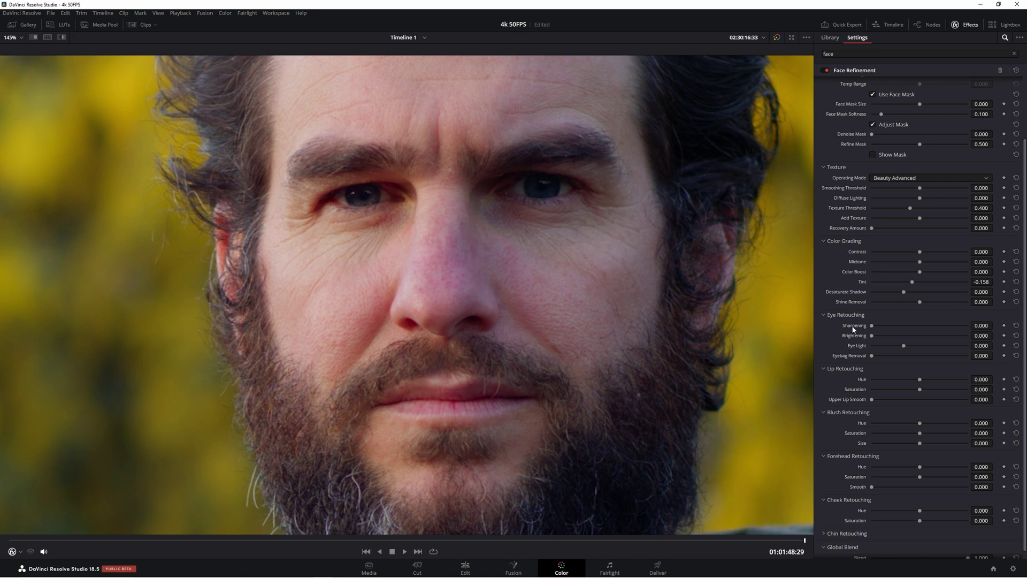
Raise Eye Light to 0.663, checking it in the Highlight view before returning to full colour.
drag(904, 348, 942, 345)
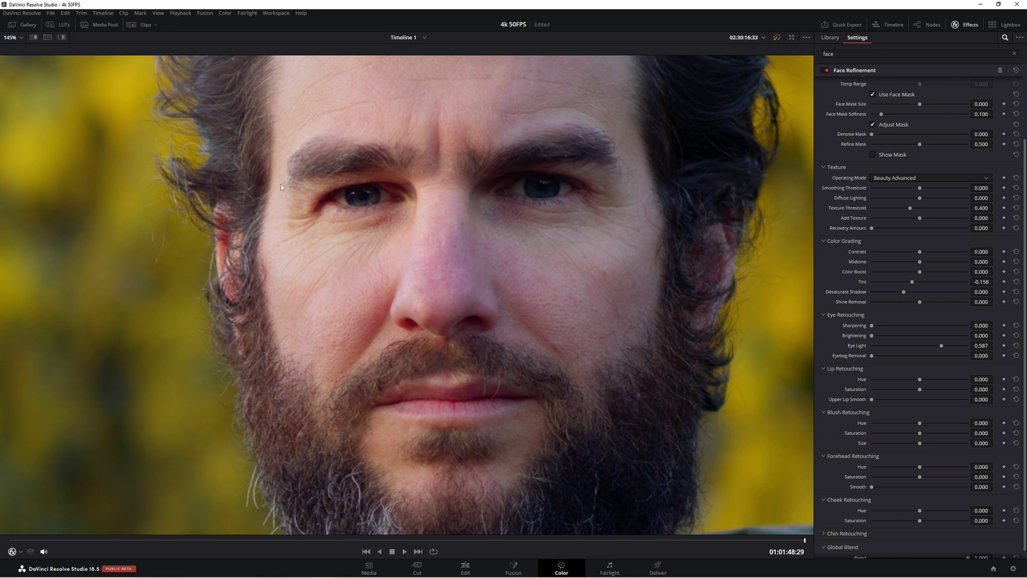
click(62, 37)
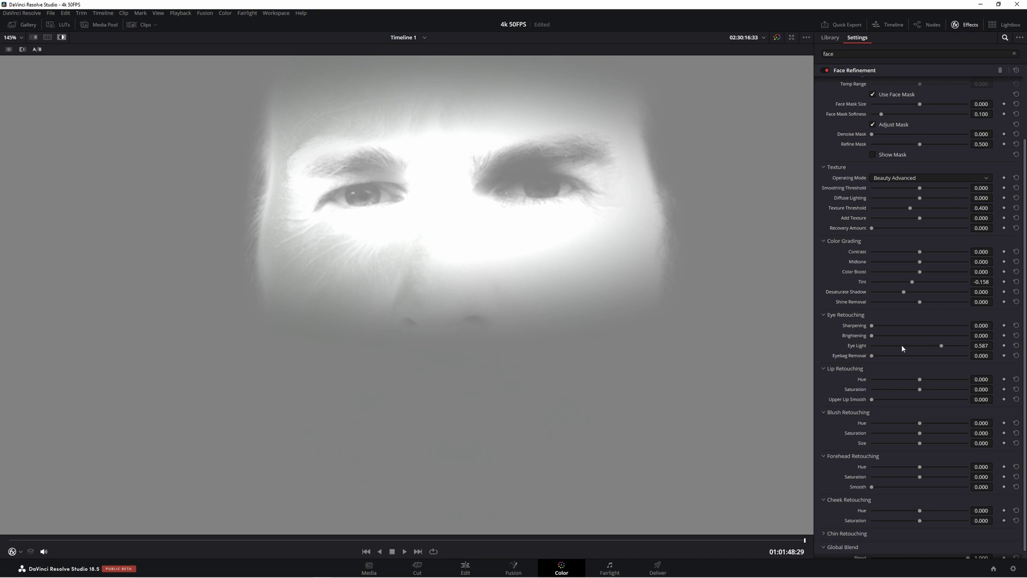
drag(943, 349, 947, 349)
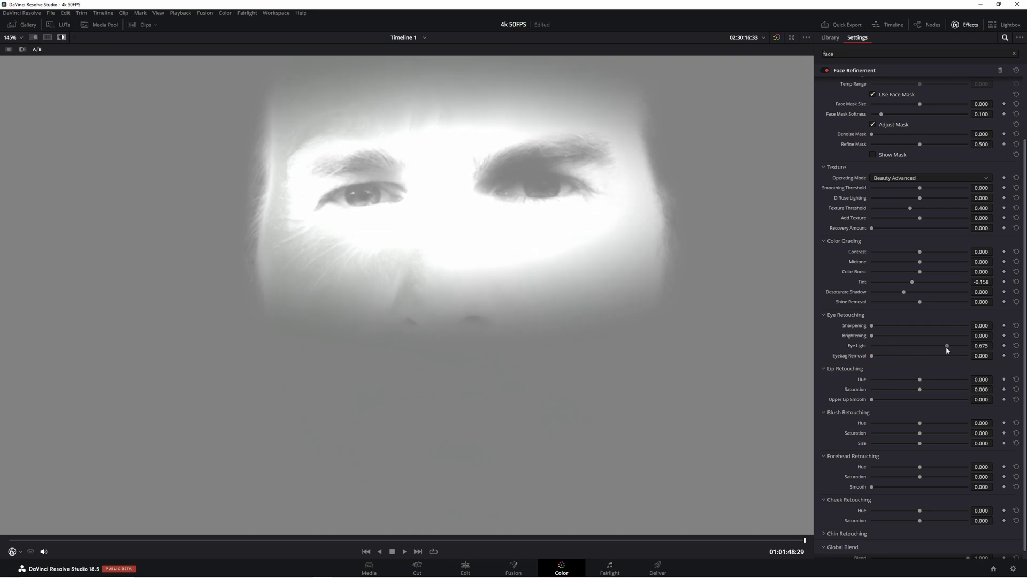
click(62, 38)
scroll(556, 269, up, 2)
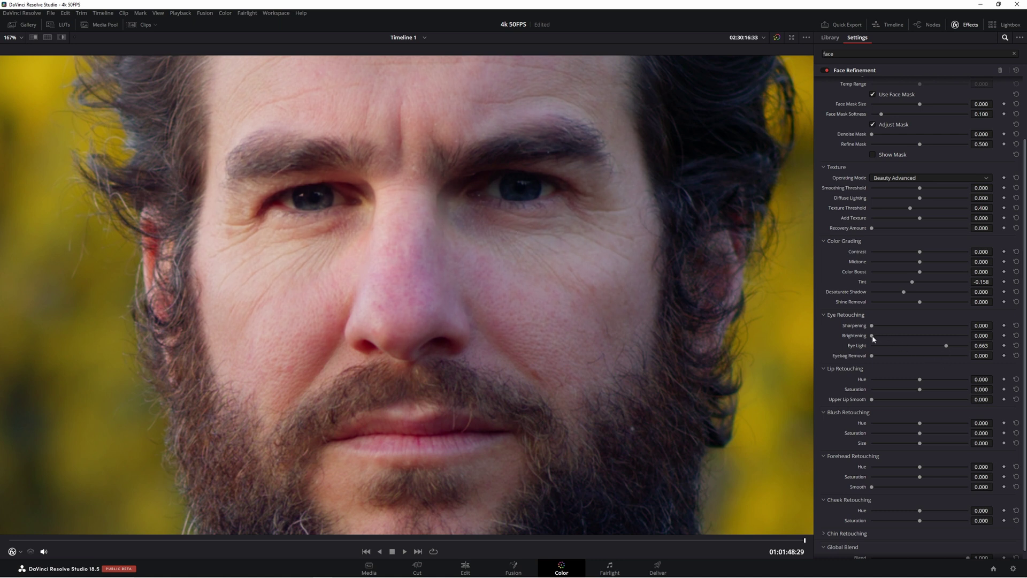
Set eye Sharpening to 0.129, Brightening to 0.237 and Eyebag Removal to 0.121.
mouse_move(872, 335)
mouse_down()
mouse_move(906, 337)
mouse_move(883, 332)
mouse_up()
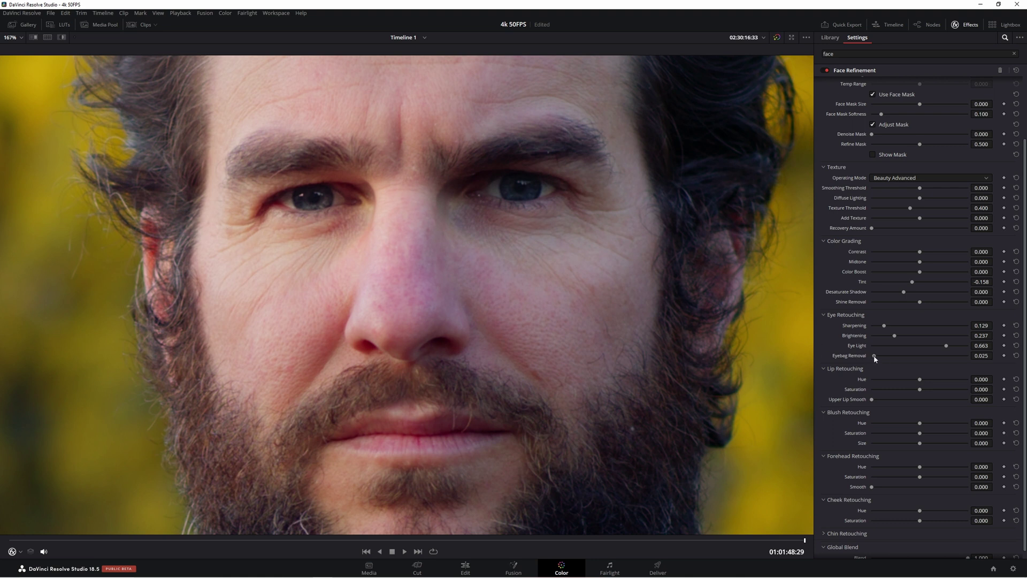
drag(887, 358, 1026, 362)
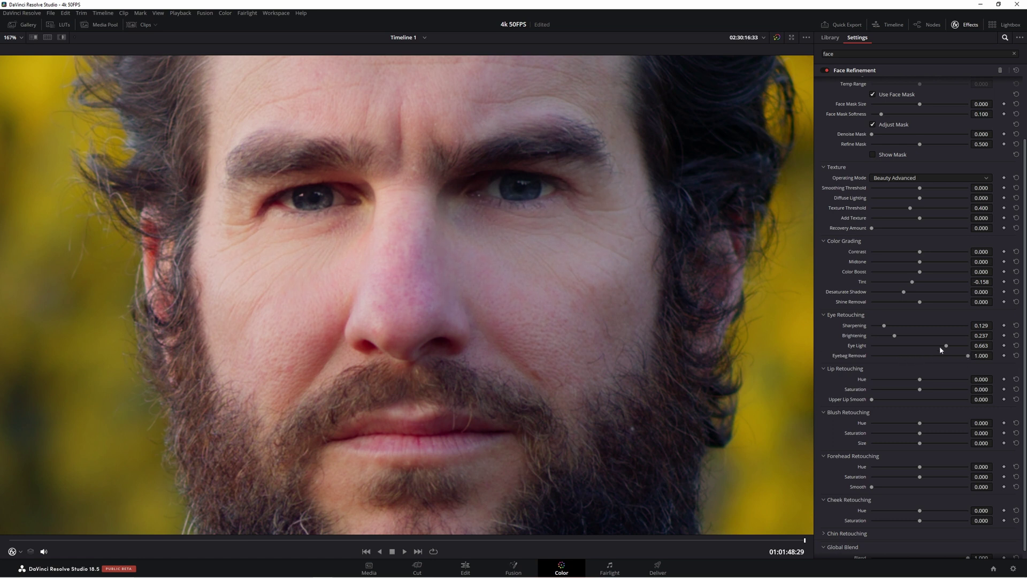
drag(969, 356, 883, 358)
scroll(354, 194, down, 5)
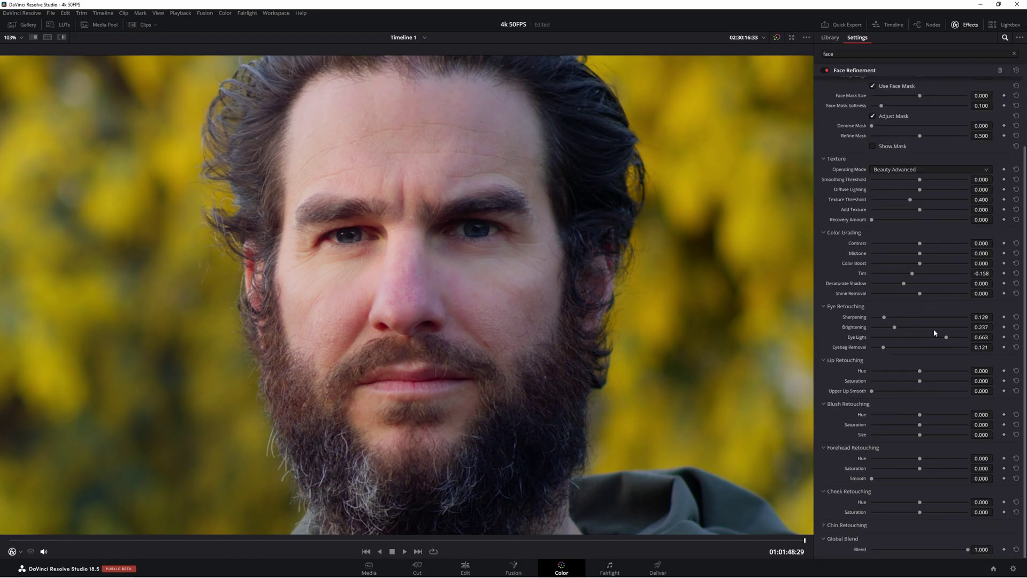
Lower the eye sliders to Sharpening 0.021, Brightening 0.079, Eye Light 0.219 and Eyebag Removal 0.004.
drag(895, 328, 881, 320)
drag(947, 338, 878, 352)
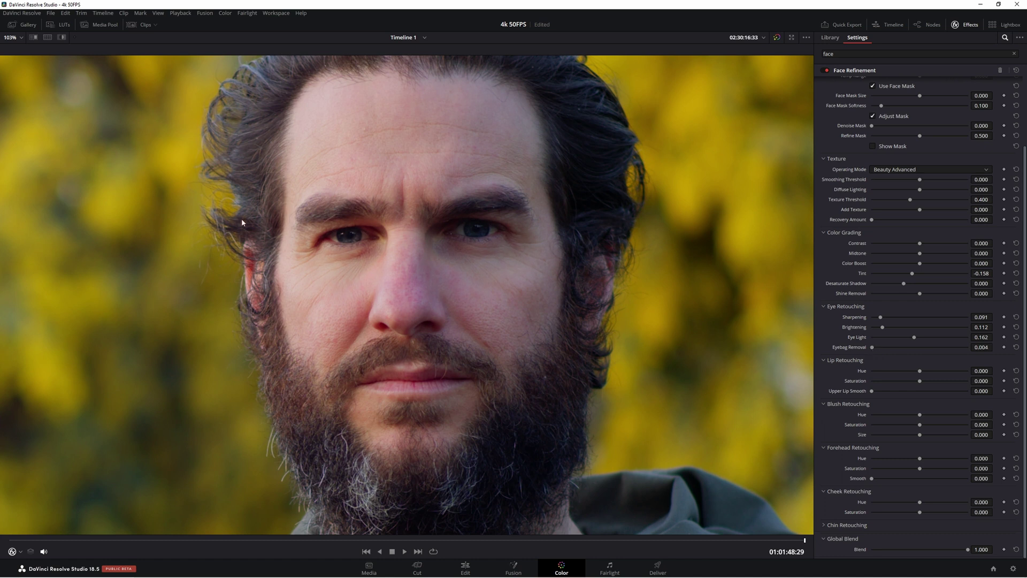
drag(917, 339, 874, 319)
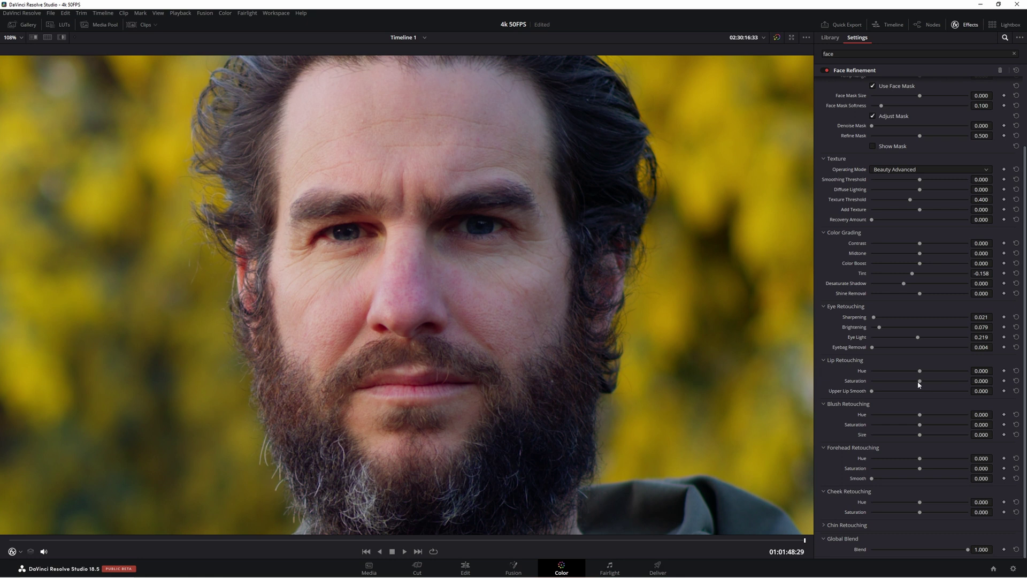
drag(922, 382, 957, 384)
click(62, 38)
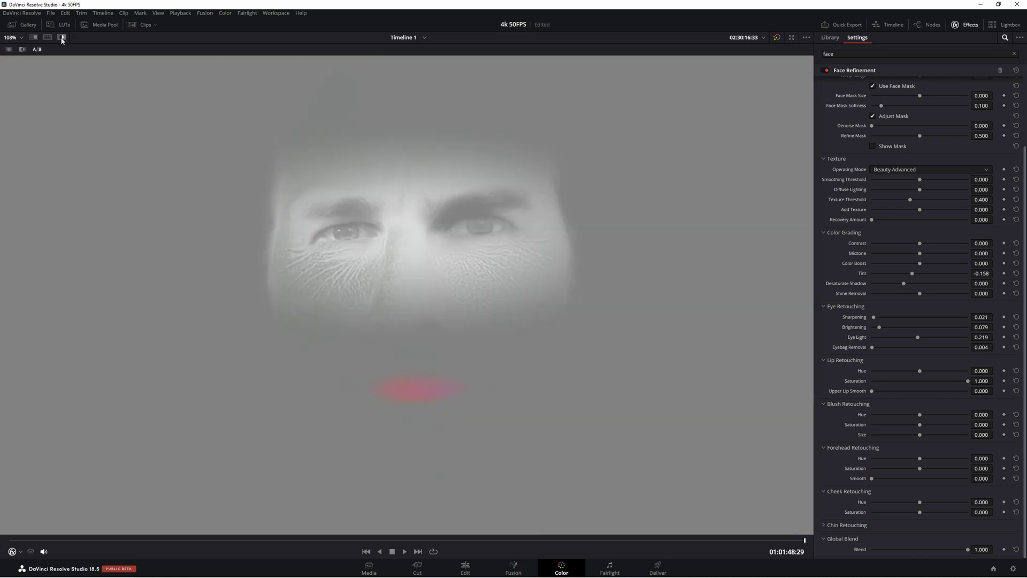
click(62, 39)
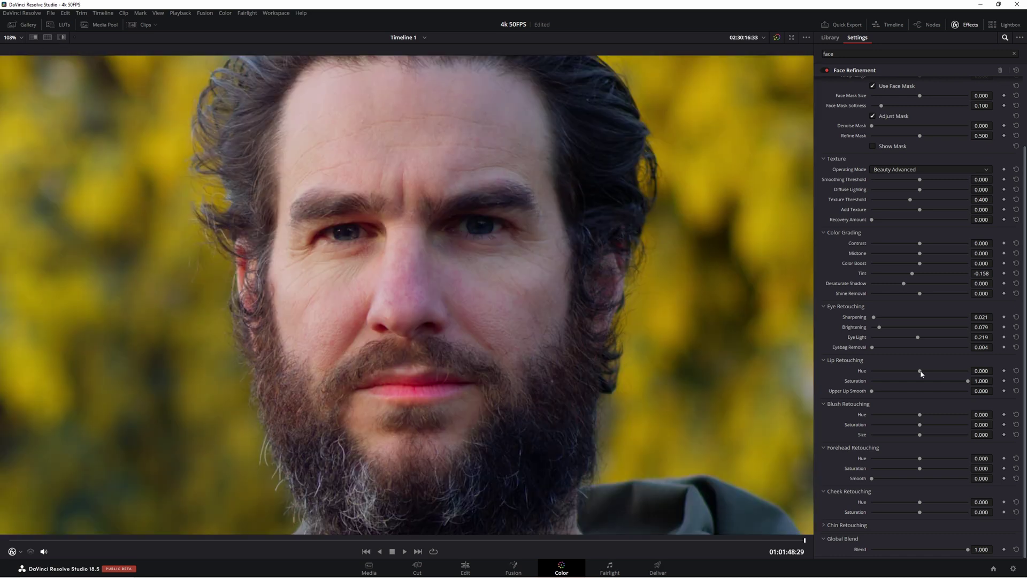
mouse_move(921, 373)
mouse_down()
mouse_move(955, 369)
mouse_move(860, 374)
mouse_up()
drag(991, 374, 880, 372)
double_click(865, 375)
drag(872, 391, 923, 393)
drag(900, 392, 968, 391)
click(62, 39)
click(61, 38)
Try blush amount, area and hue, then settle on a light cheek blush at 0.250 saturation.
drag(951, 427, 982, 426)
drag(921, 437, 985, 438)
drag(920, 417, 904, 416)
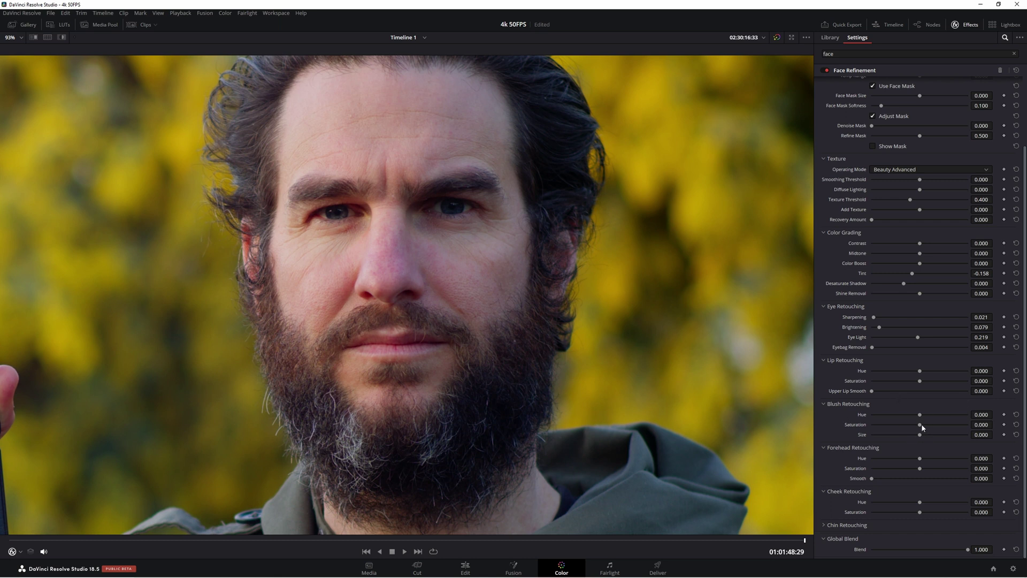
drag(921, 424, 931, 425)
Smooth the forehead to 0.788, reset its saturation and set forehead hue to -1.000.
mouse_move(876, 480)
mouse_down()
mouse_move(948, 479)
mouse_move(817, 469)
mouse_move(968, 469)
mouse_up()
drag(904, 464, 555, 464)
double_click(858, 469)
mouse_move(921, 460)
mouse_down()
mouse_move(930, 451)
mouse_move(891, 457)
mouse_move(926, 479)
mouse_move(882, 479)
mouse_move(925, 481)
mouse_up()
Reset the forehead and cheek hues, then desaturate the cheeks slightly to -0.150.
double_click(861, 459)
drag(919, 502, 764, 497)
double_click(868, 503)
drag(898, 516, 965, 512)
drag(916, 515, 913, 514)
Try chin saturation and hue in Chin Retouching, then reset the chin hue to 0.000.
click(822, 525)
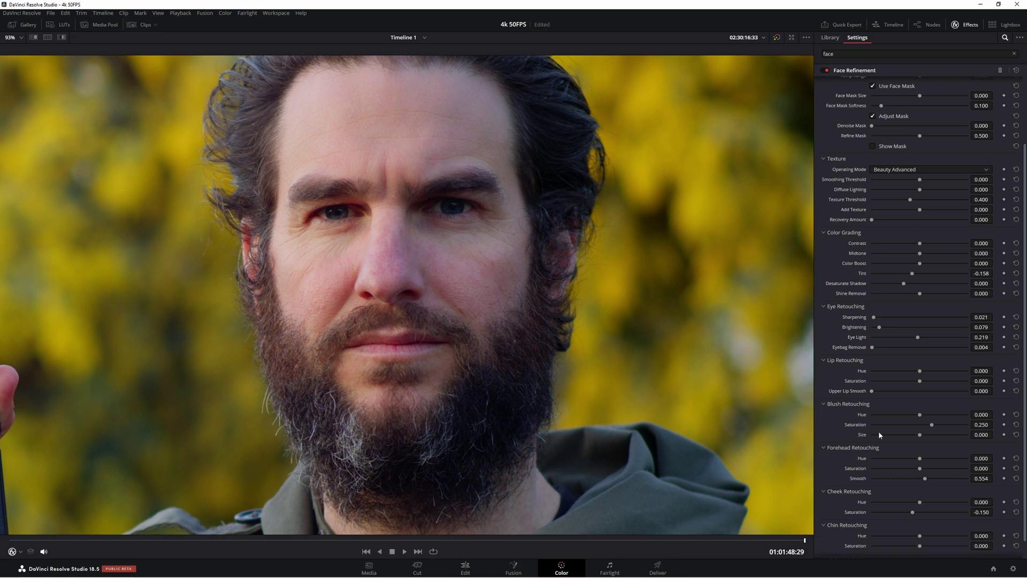
scroll(879, 431, down, 1)
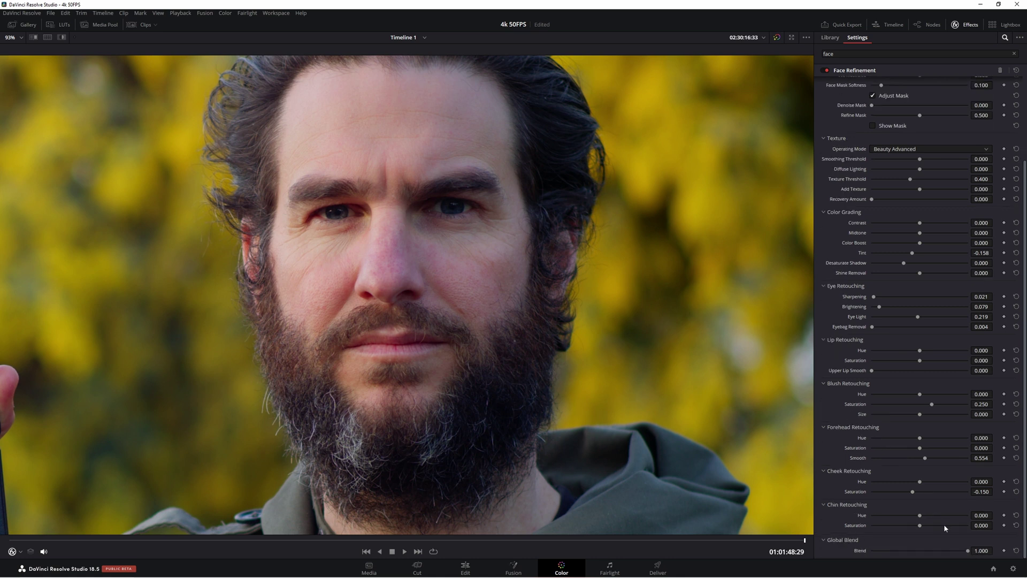
drag(921, 525, 943, 526)
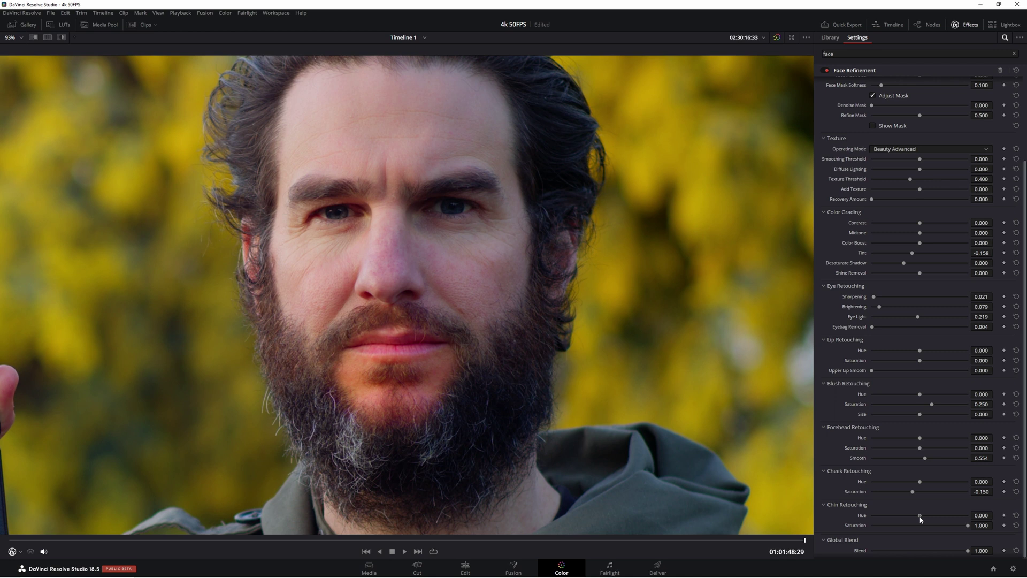
mouse_move(893, 515)
mouse_down()
mouse_move(936, 514)
mouse_move(896, 515)
mouse_up()
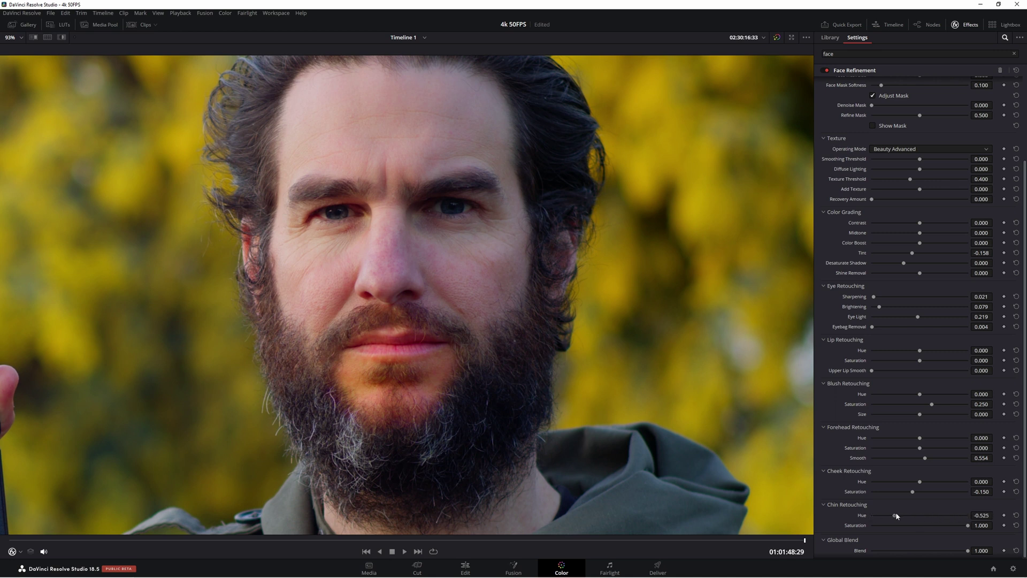
double_click(862, 517)
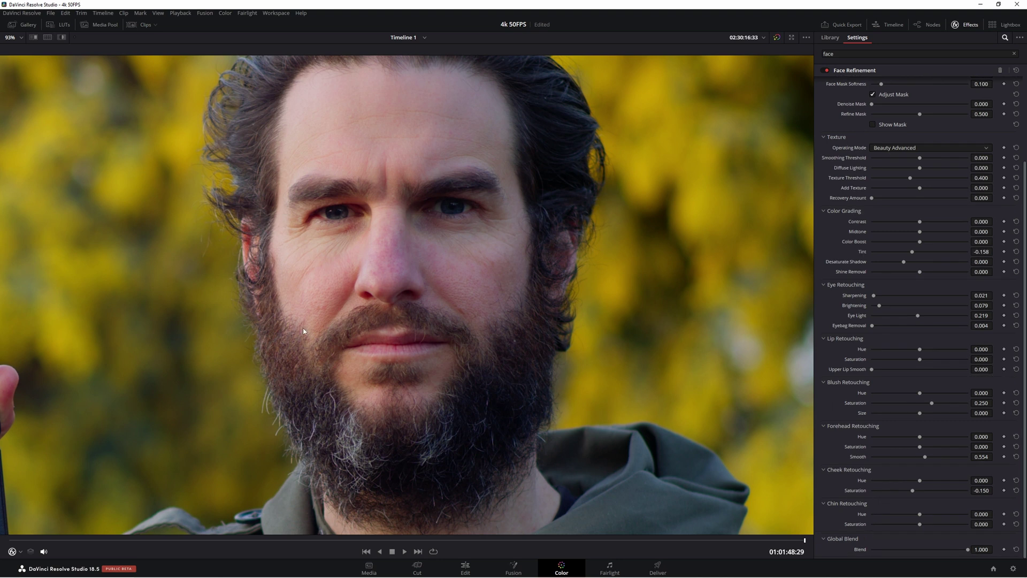
Compare with Global Blend at zero, then set the Blend slider to 0.504.
click(823, 538)
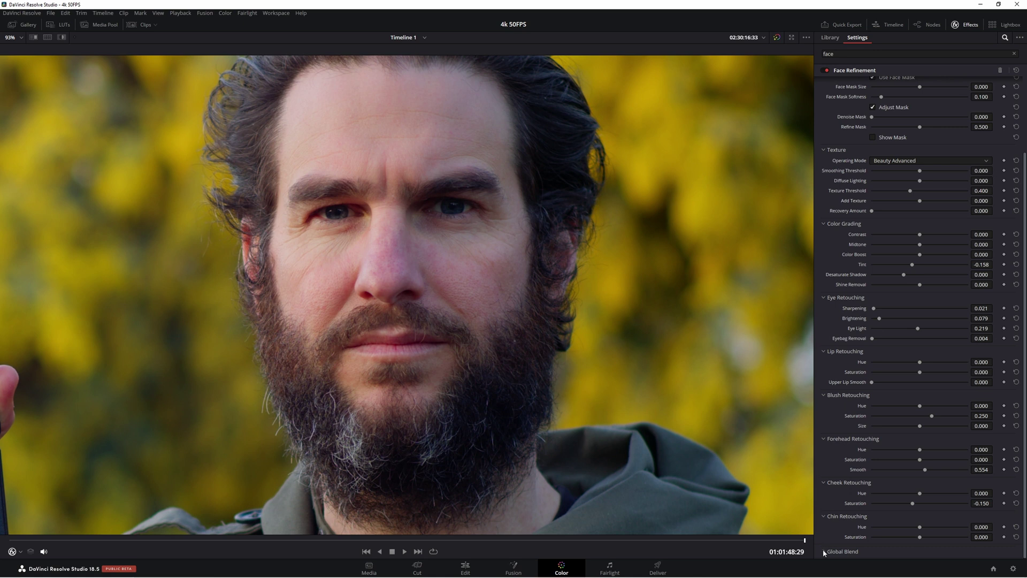
click(825, 551)
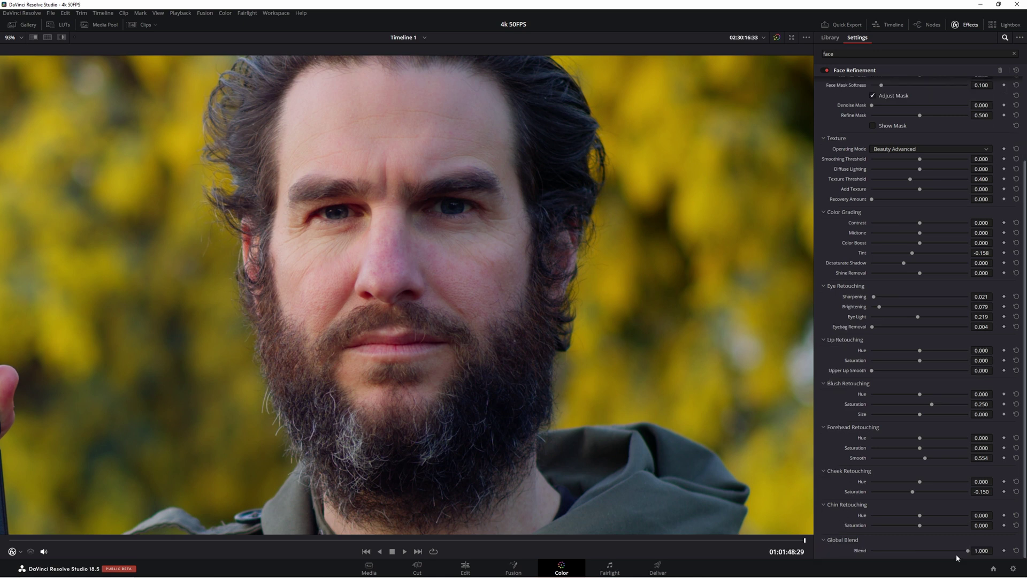
drag(969, 551, 11, 552)
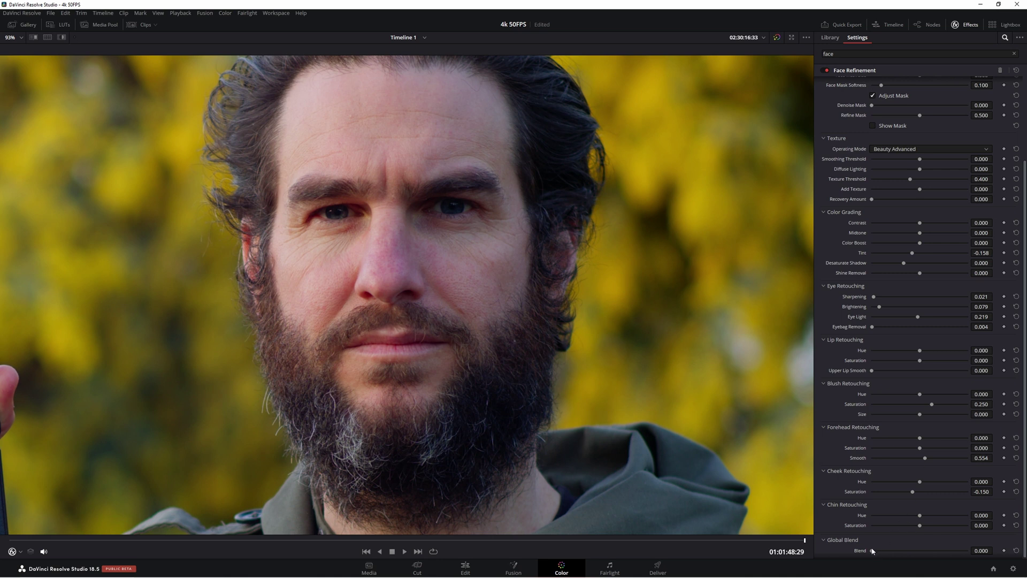
drag(884, 553, 941, 547)
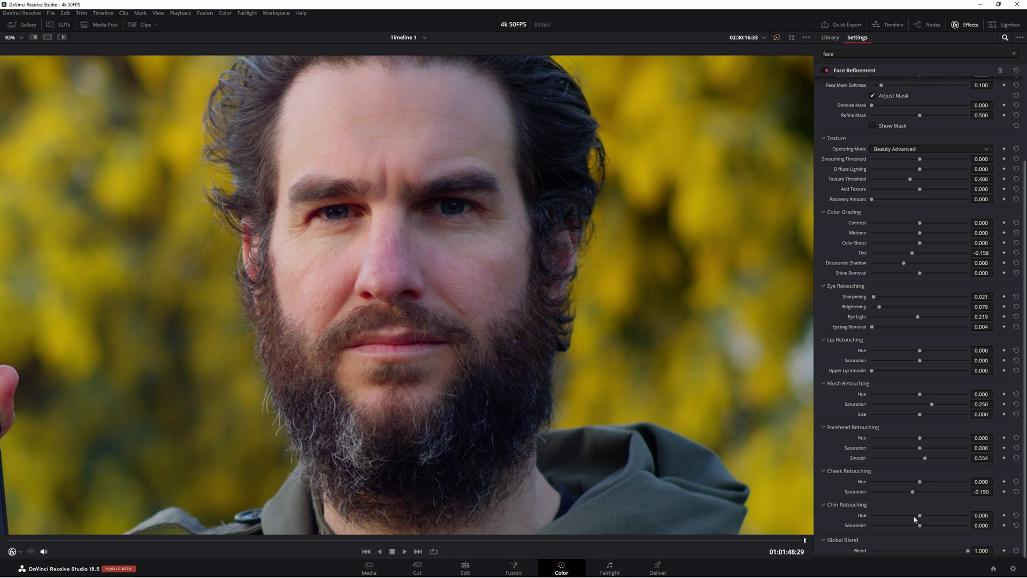
drag(929, 551, 921, 555)
Restore Blend to full 1.000 strength and raise eye Brightening to 0.262.
double_click(857, 551)
scroll(369, 322, down, 1)
scroll(916, 338, up, 3)
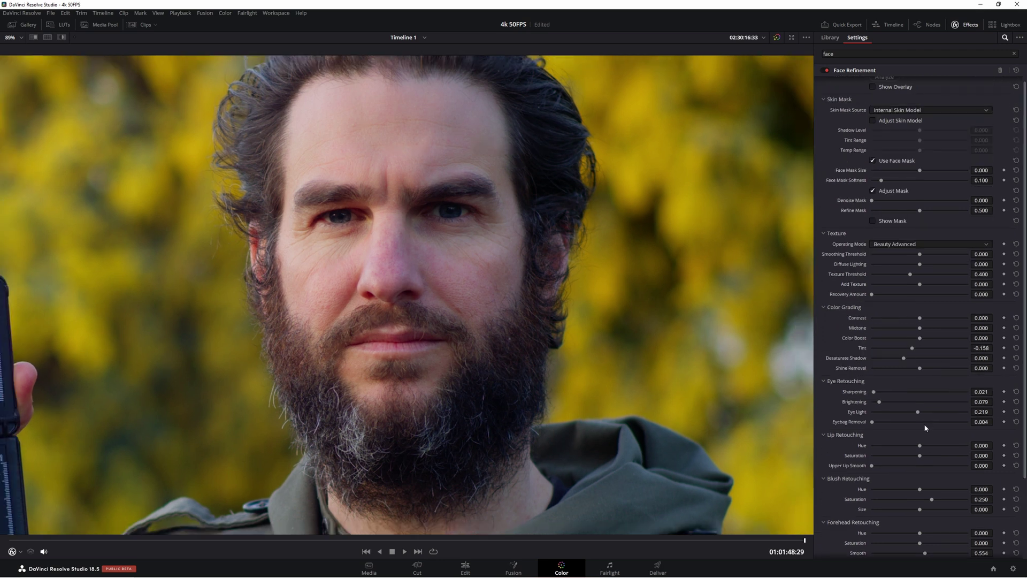
scroll(905, 425, down, 1)
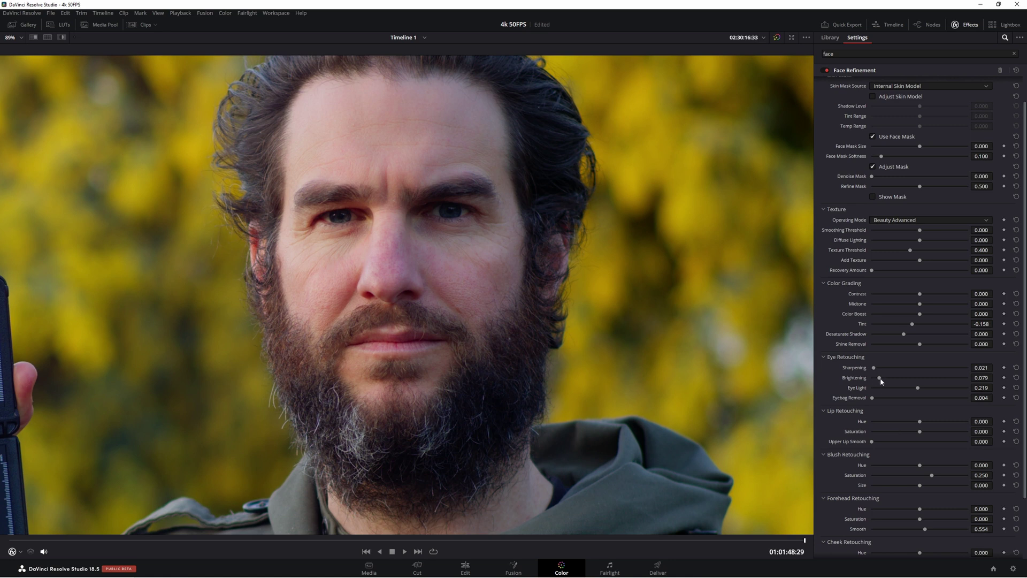
mouse_move(881, 379)
mouse_down()
mouse_move(908, 378)
mouse_move(881, 370)
mouse_up()
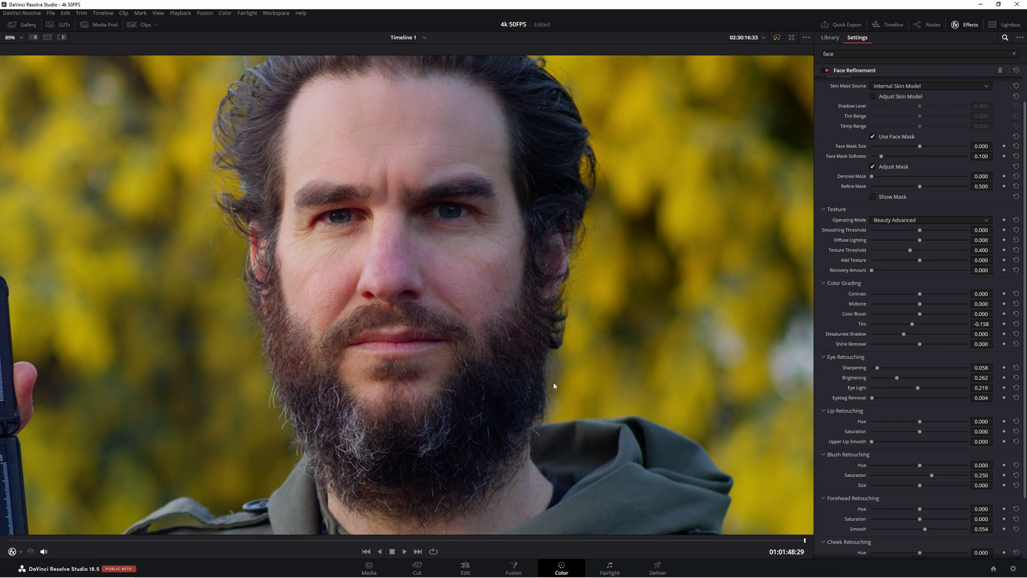